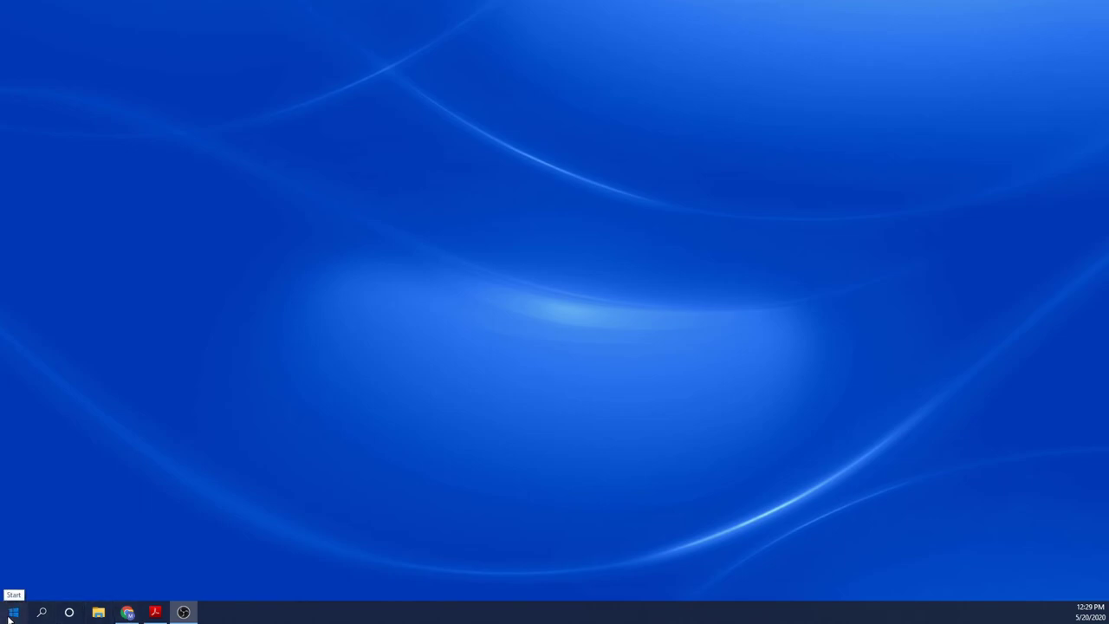
# Launch Rhino 6 from its folder in the installed apps list
pyautogui.click(9, 616)
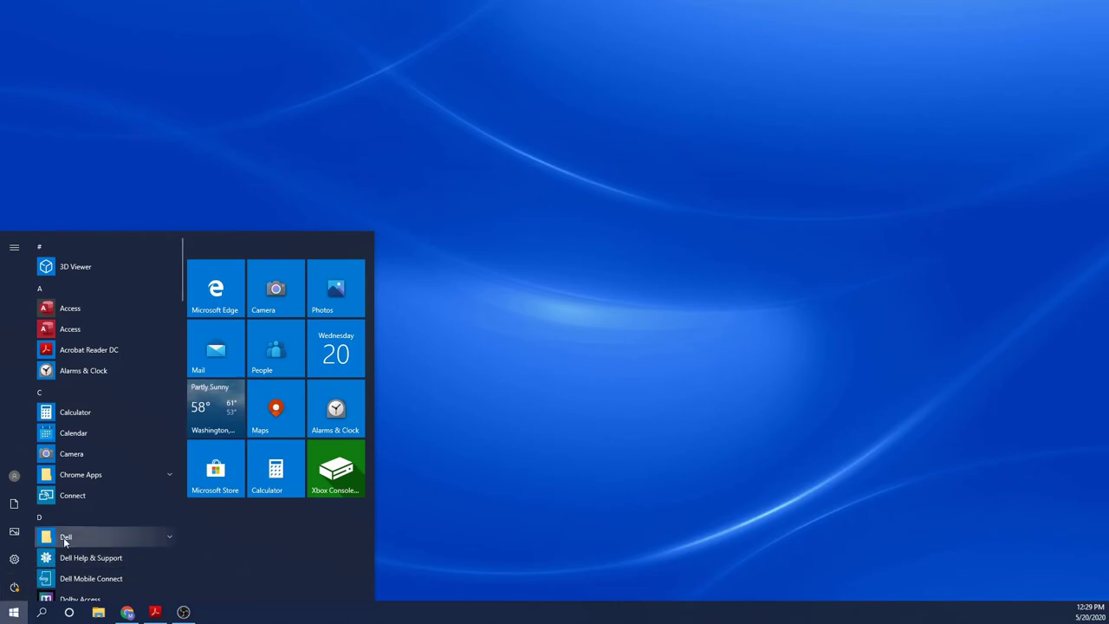
pyautogui.scroll(-3, 79, 502)
pyautogui.scroll(-2, 79, 500)
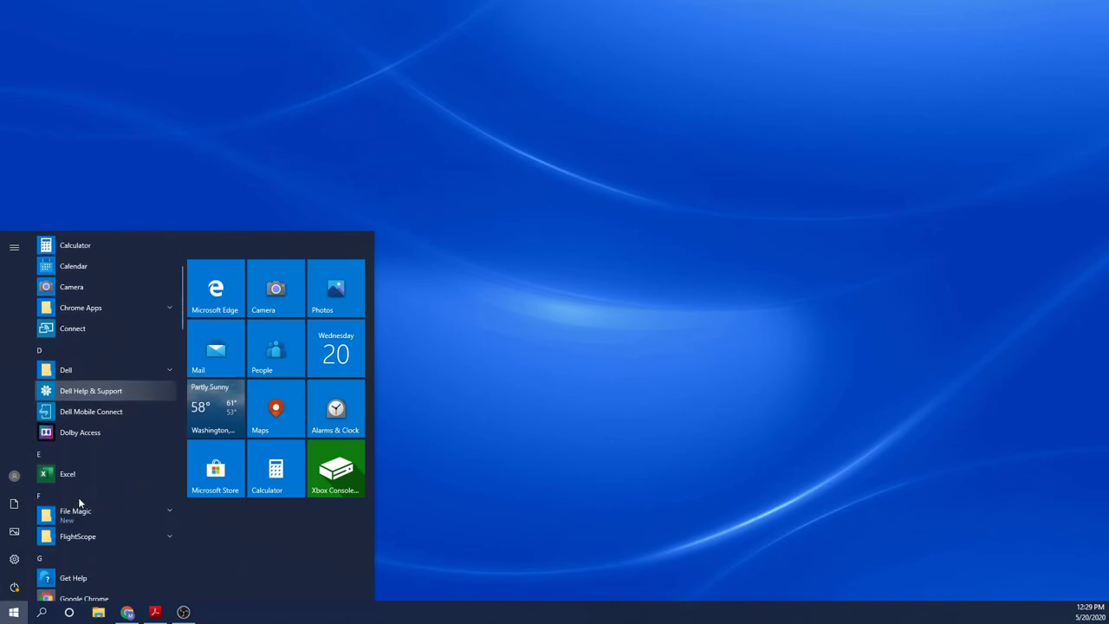
pyautogui.scroll(-3, 78, 498)
pyautogui.scroll(-4, 78, 498)
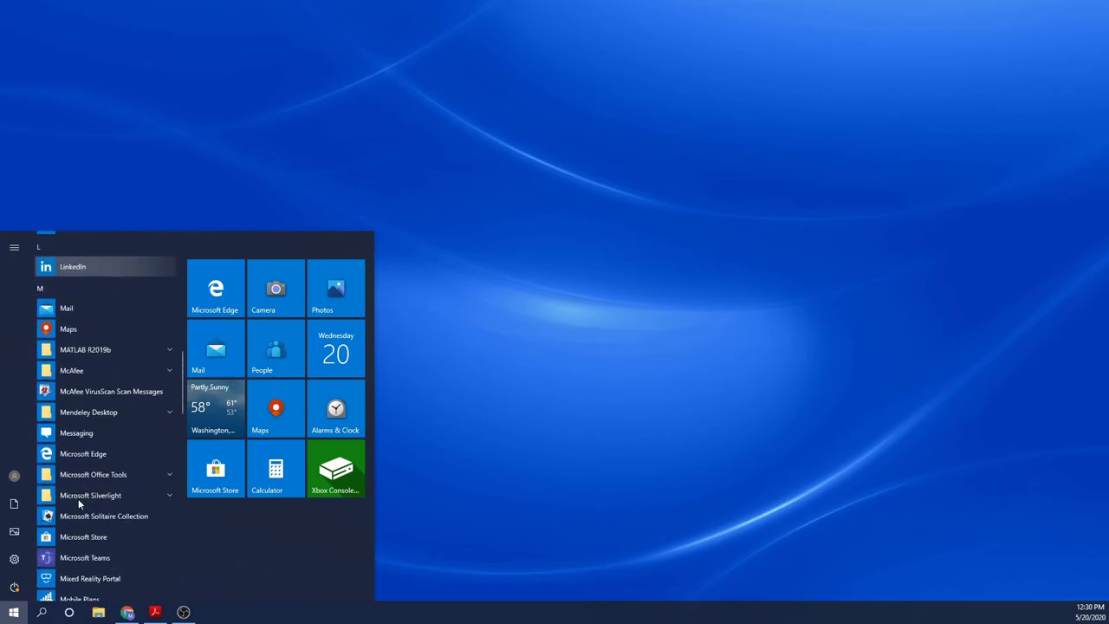
pyautogui.scroll(-3, 77, 498)
pyautogui.scroll(-2, 78, 498)
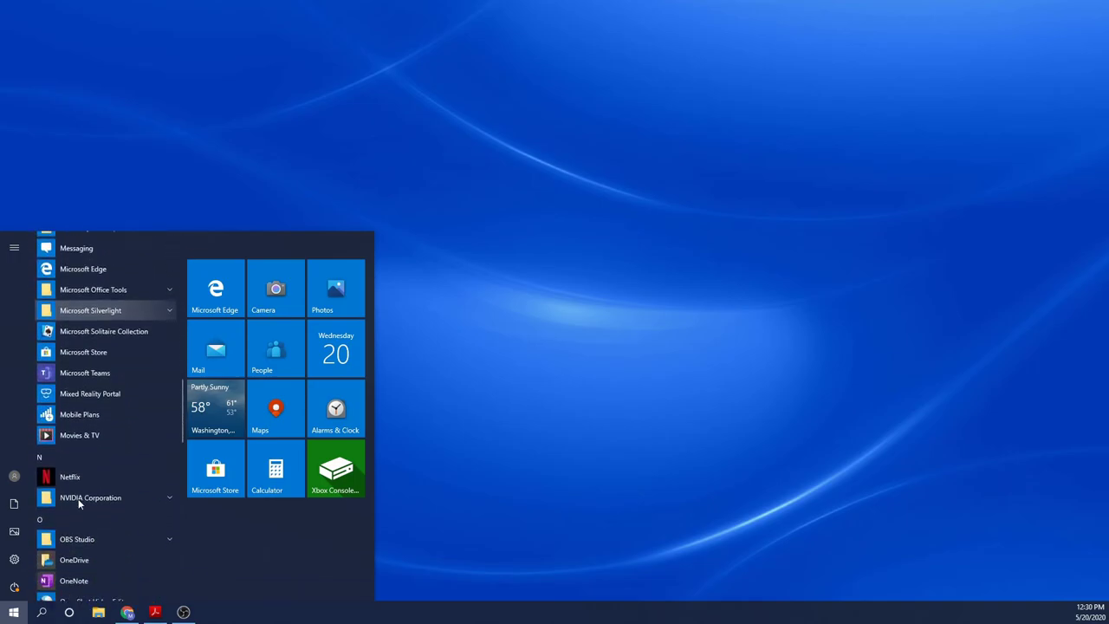
pyautogui.scroll(-3, 78, 502)
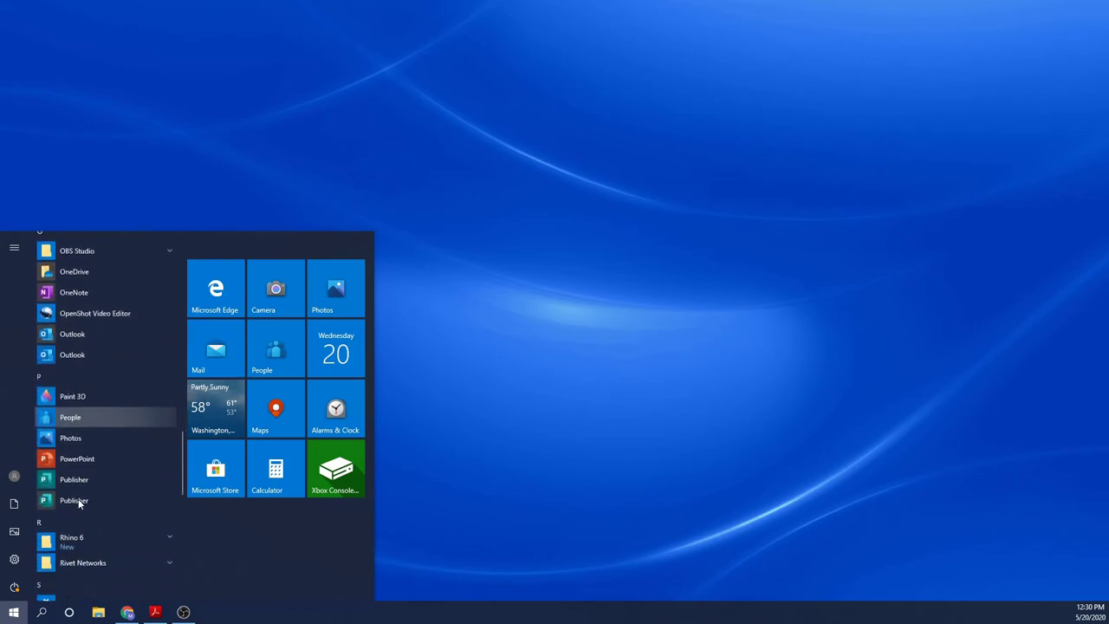
pyautogui.scroll(-2, 78, 501)
pyautogui.scroll(-1, 78, 500)
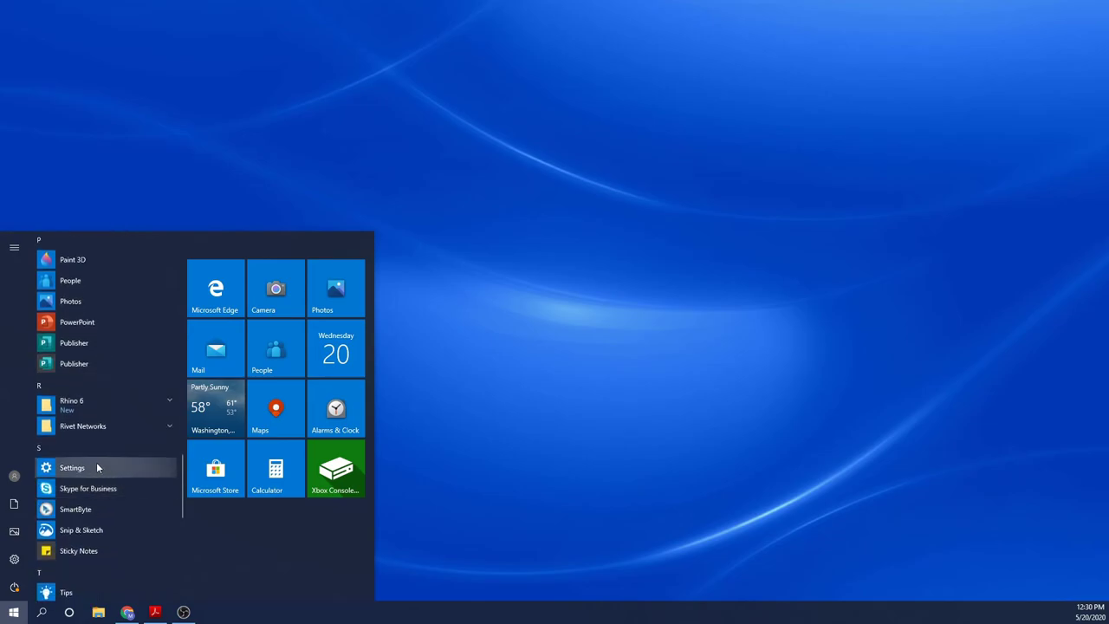
pyautogui.click(161, 405)
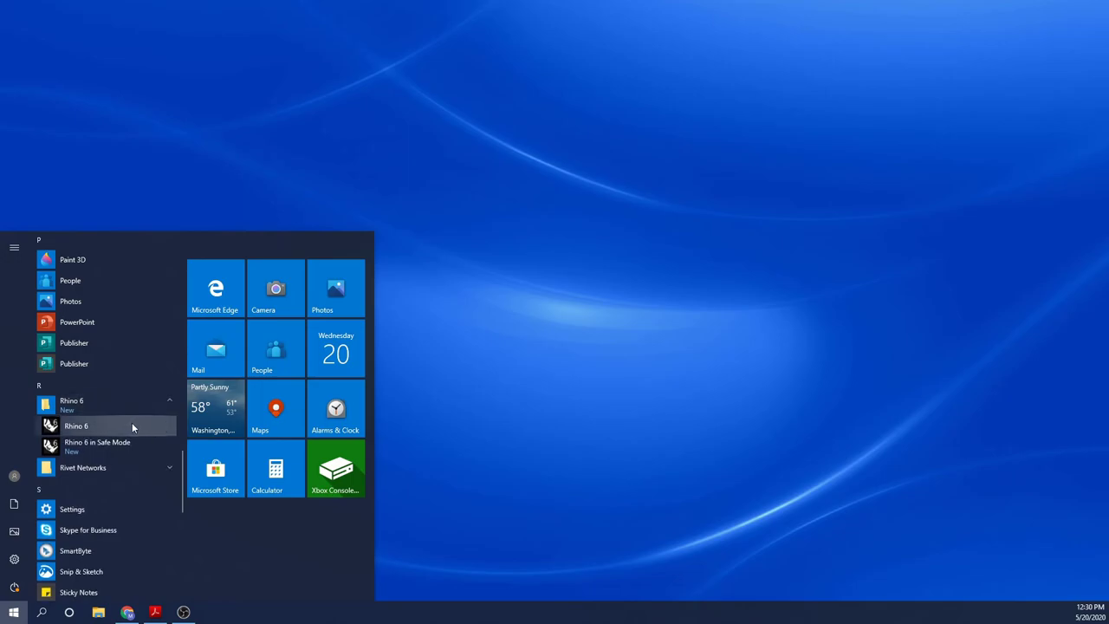
pyautogui.click(132, 426)
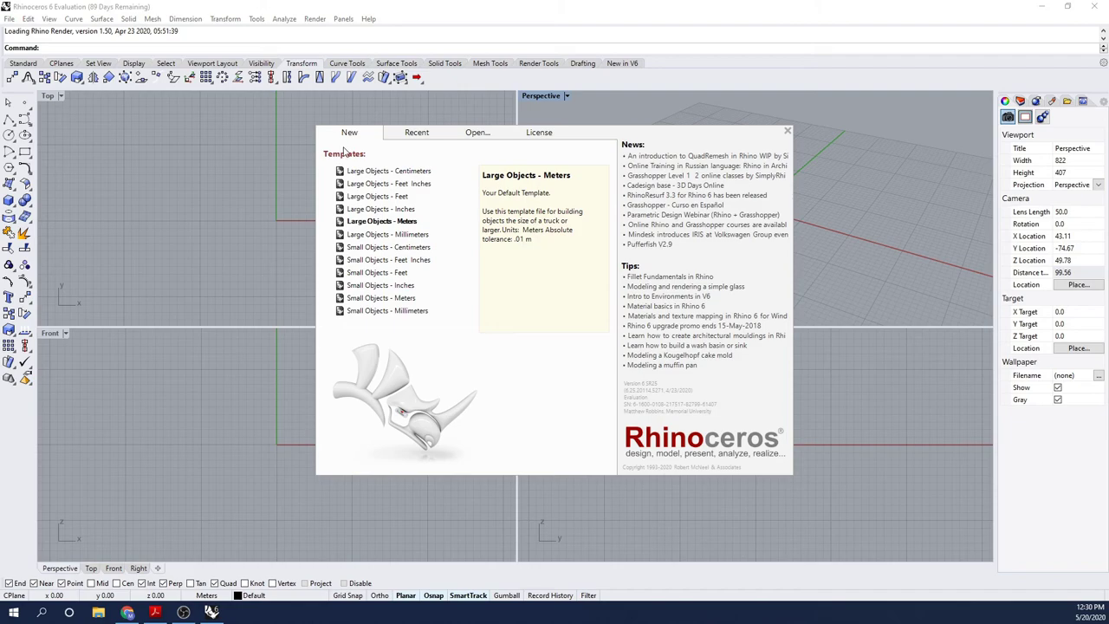
# Start a new model from the Large Objects - Meters template and maximize the Top viewport
pyautogui.click(356, 224)
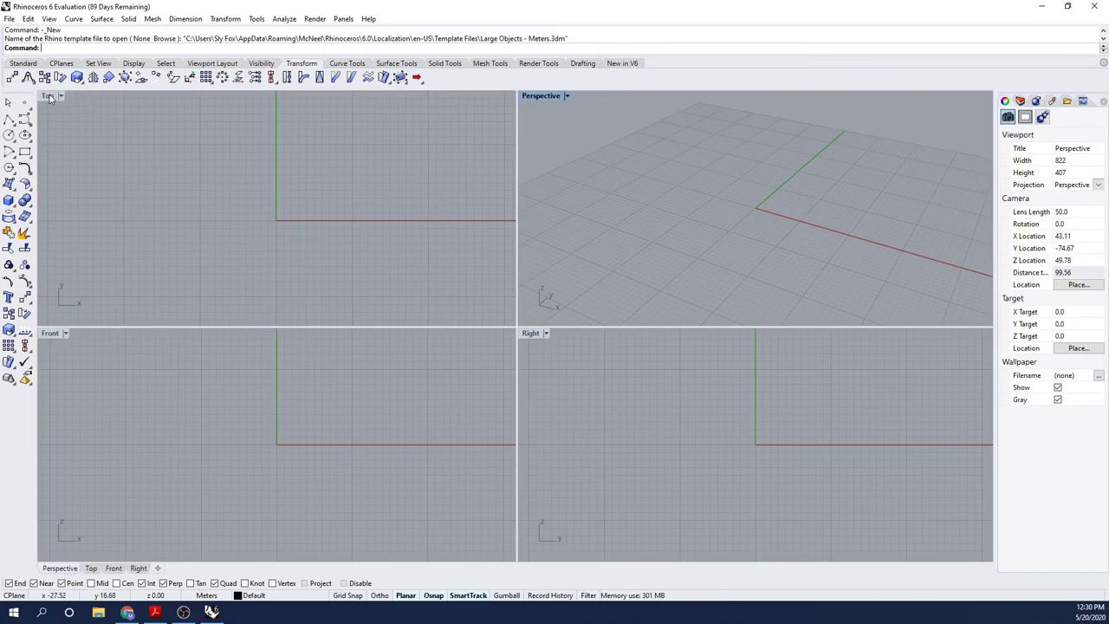
pyautogui.doubleClick(50, 96)
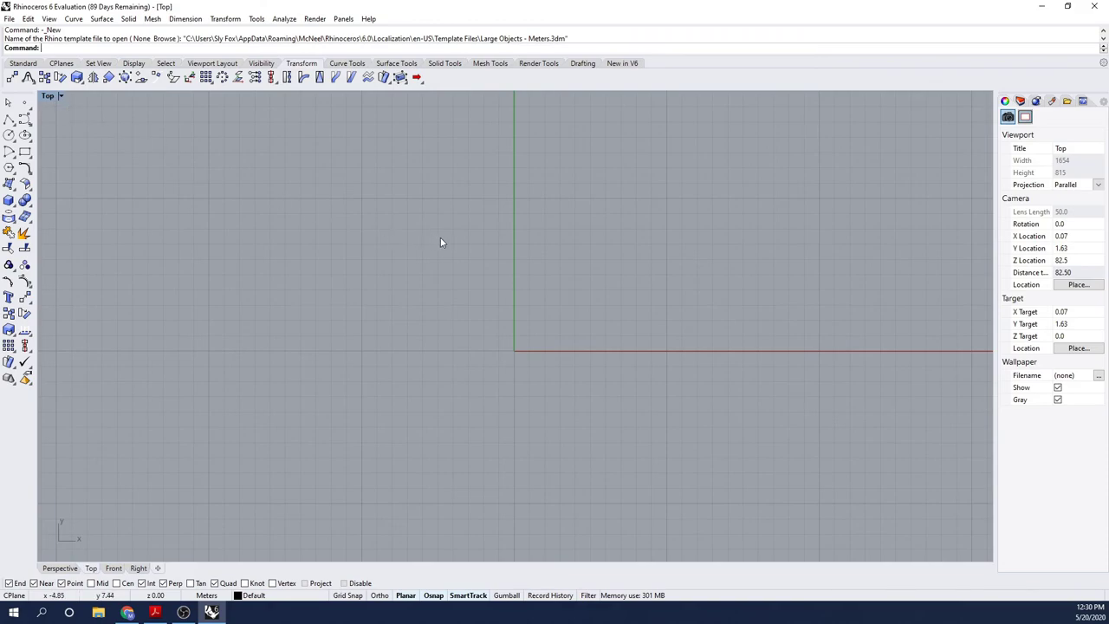
pyautogui.press('Left')
pyautogui.press('Up')
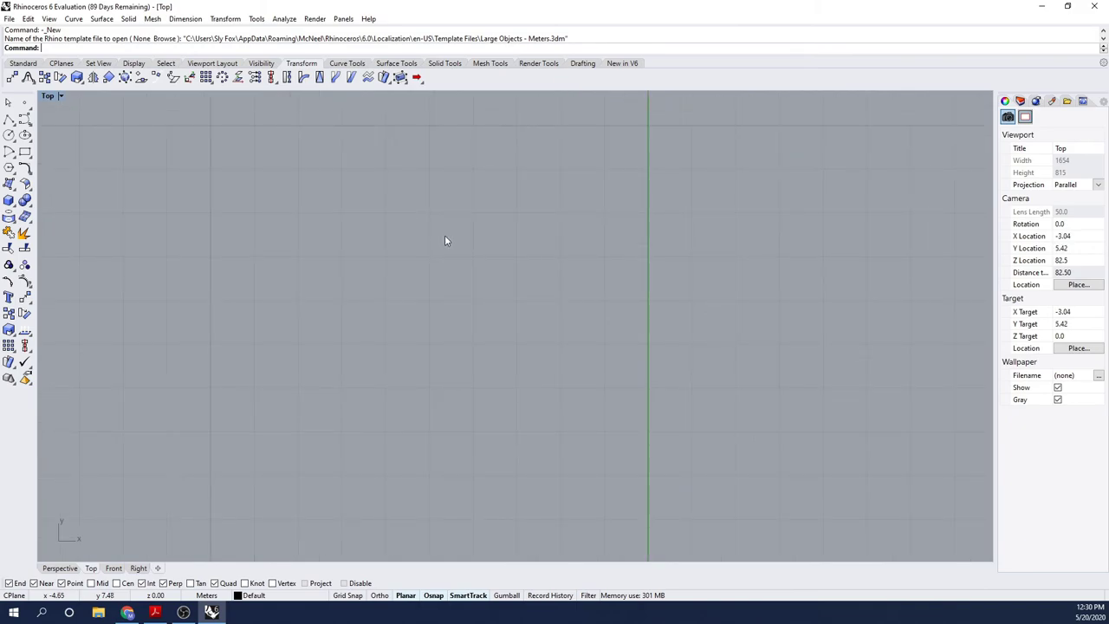
pyautogui.press('Right')
pyautogui.press('Right')
pyautogui.press('Right')
pyautogui.press('Down')
pyautogui.press('Down')
pyautogui.press('Down')
pyautogui.press('Down')
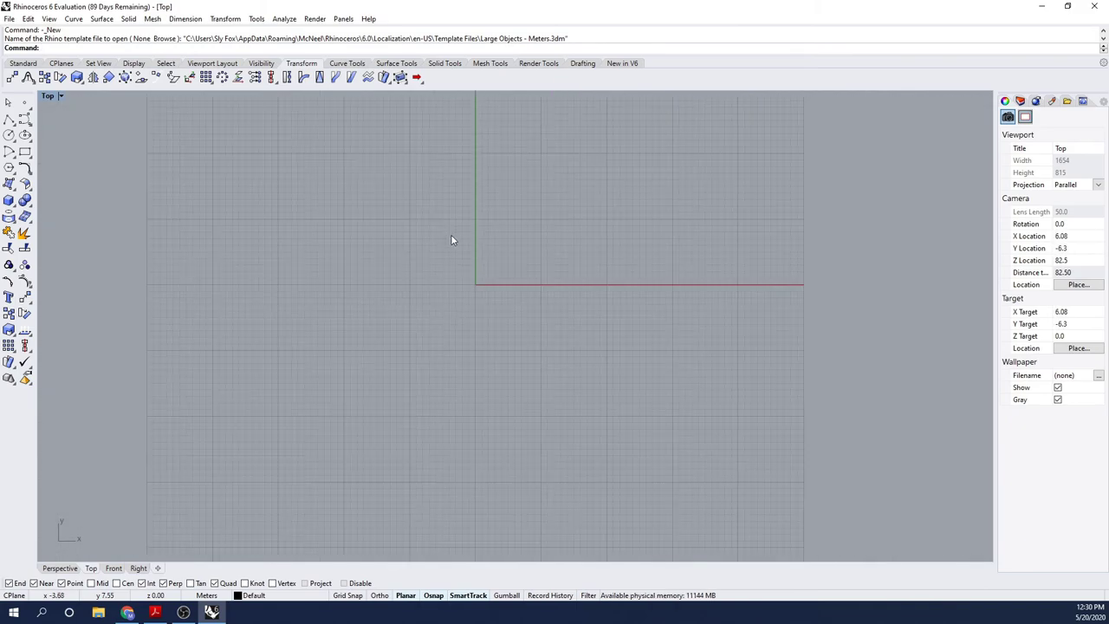
# Draw a 135 m straight line from the origin (0) along the positive x-axis in the Top view
pyautogui.moveTo(499, 226); pyautogui.dragTo(400, 273, button='right')
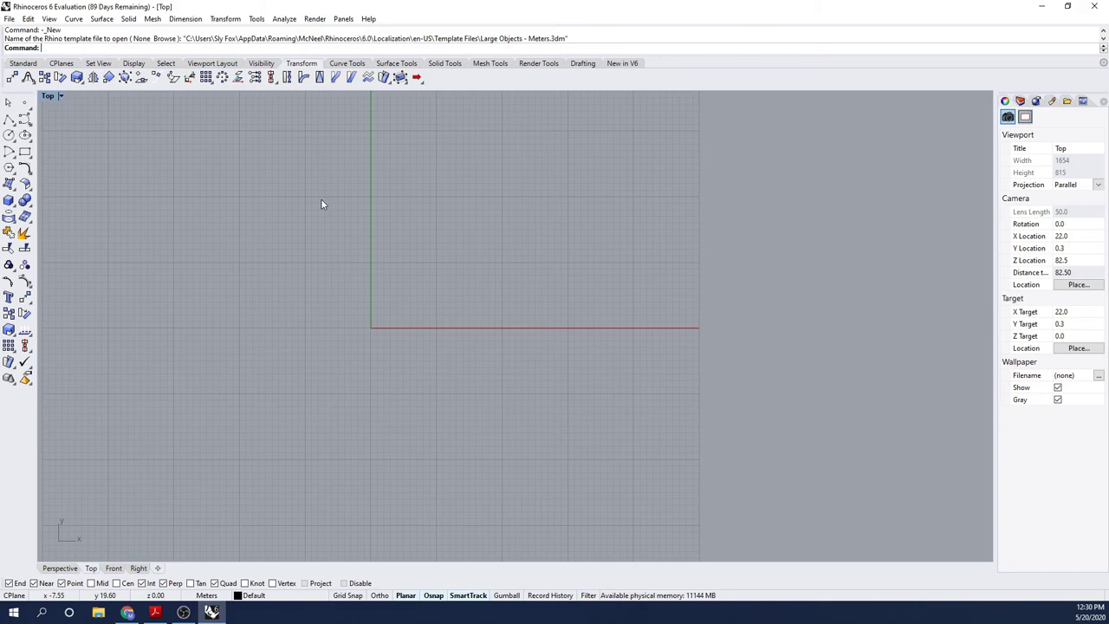
pyautogui.write('Line')
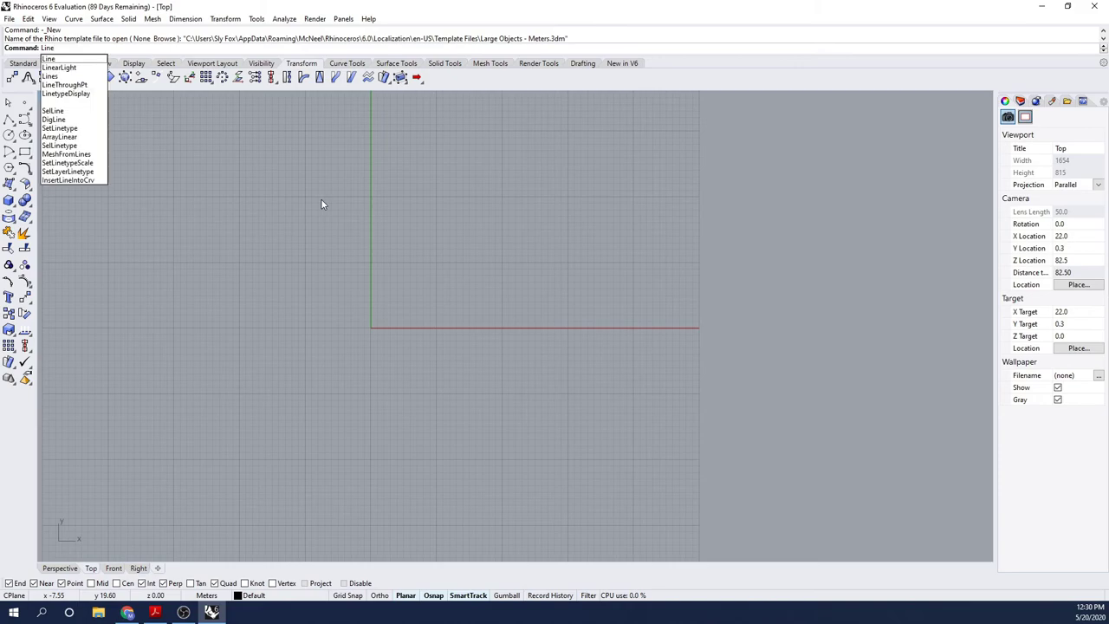
pyautogui.press('Return')
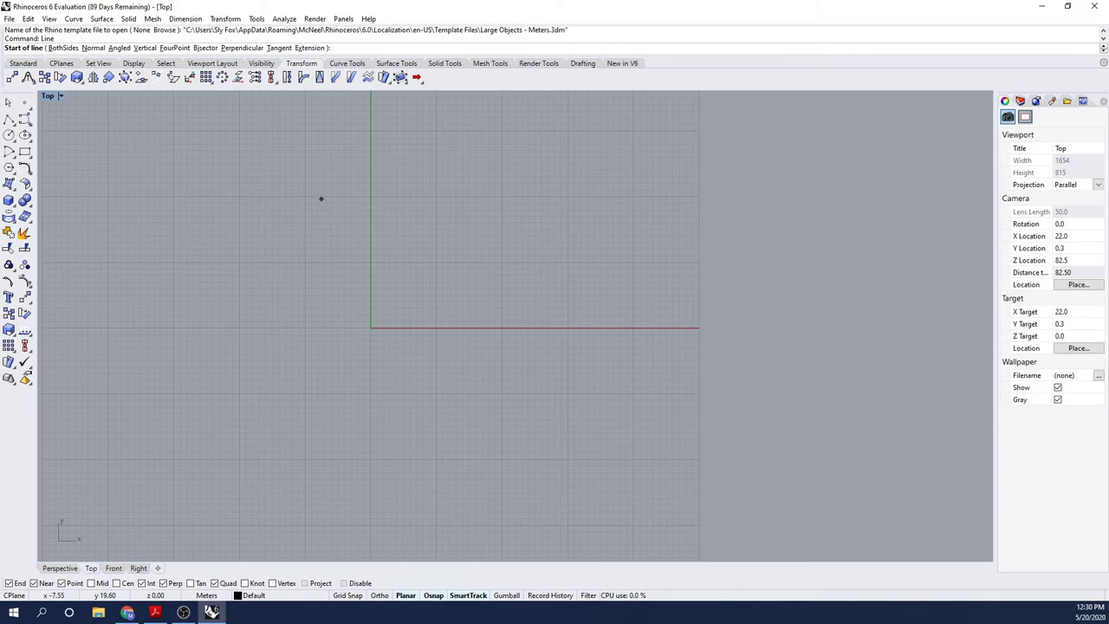
pyautogui.write('0')
pyautogui.press('Return')
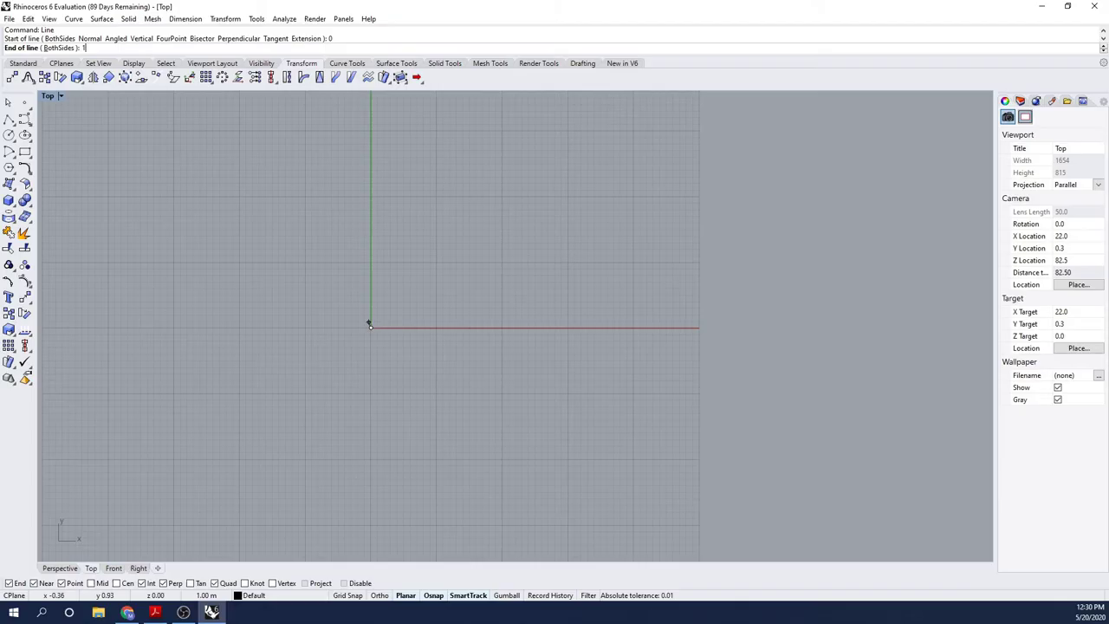
pyautogui.write('135')
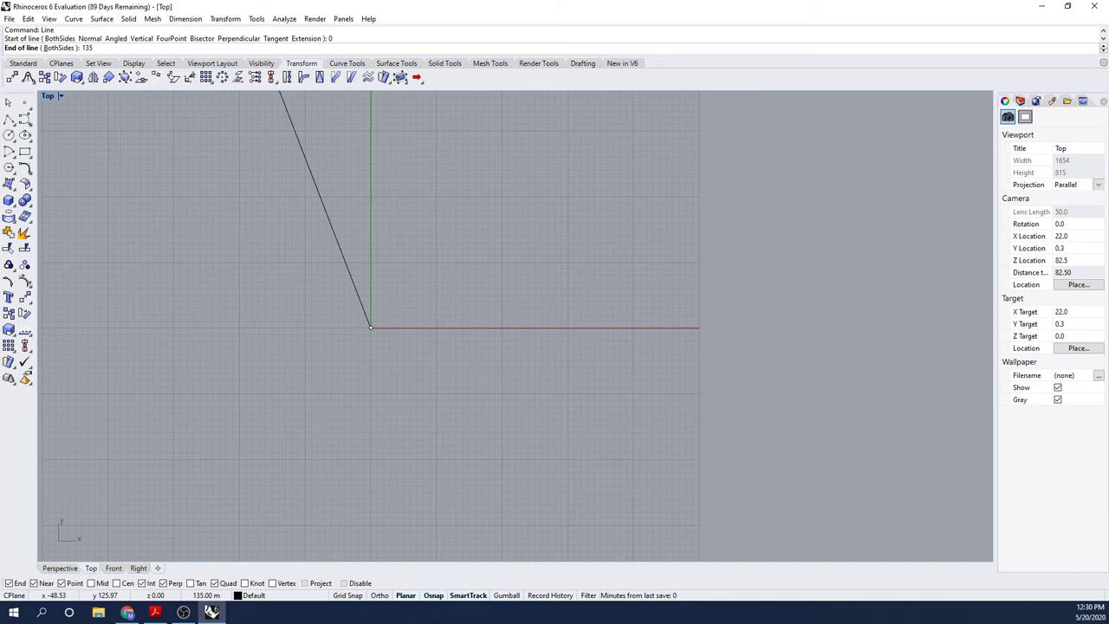
pyautogui.press('Return')
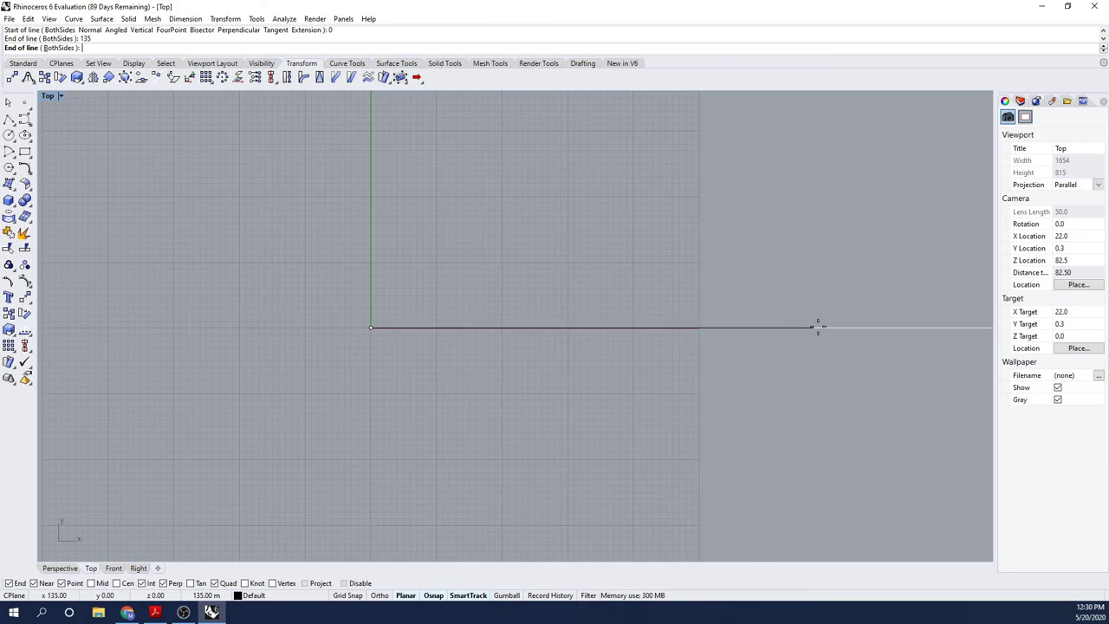
pyautogui.press('F8')
pyautogui.click(845, 327)
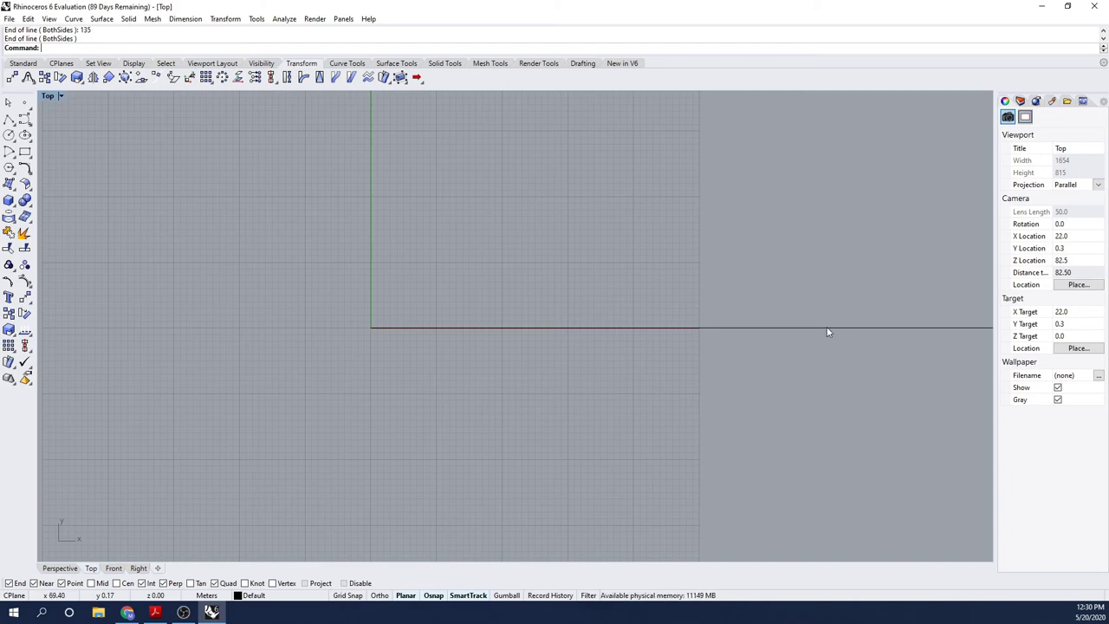
# Draw an interpolated-points curve from the origin to the baseline's far end, arching about 10 m above it in the Top view
pyautogui.scroll(5, 827, 331)
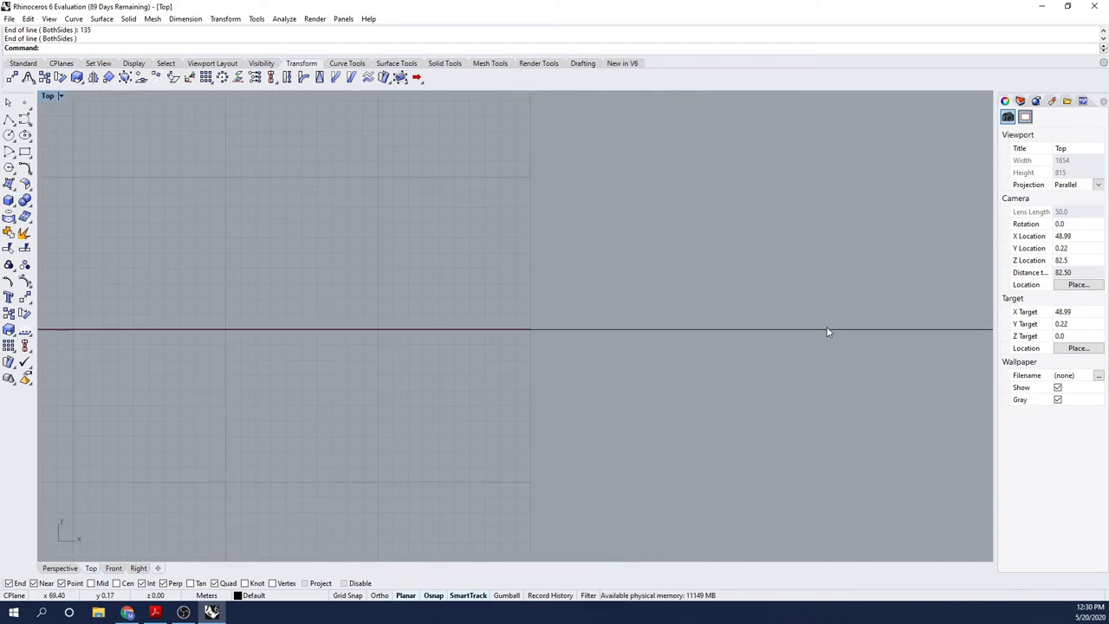
pyautogui.scroll(-5, 826, 332)
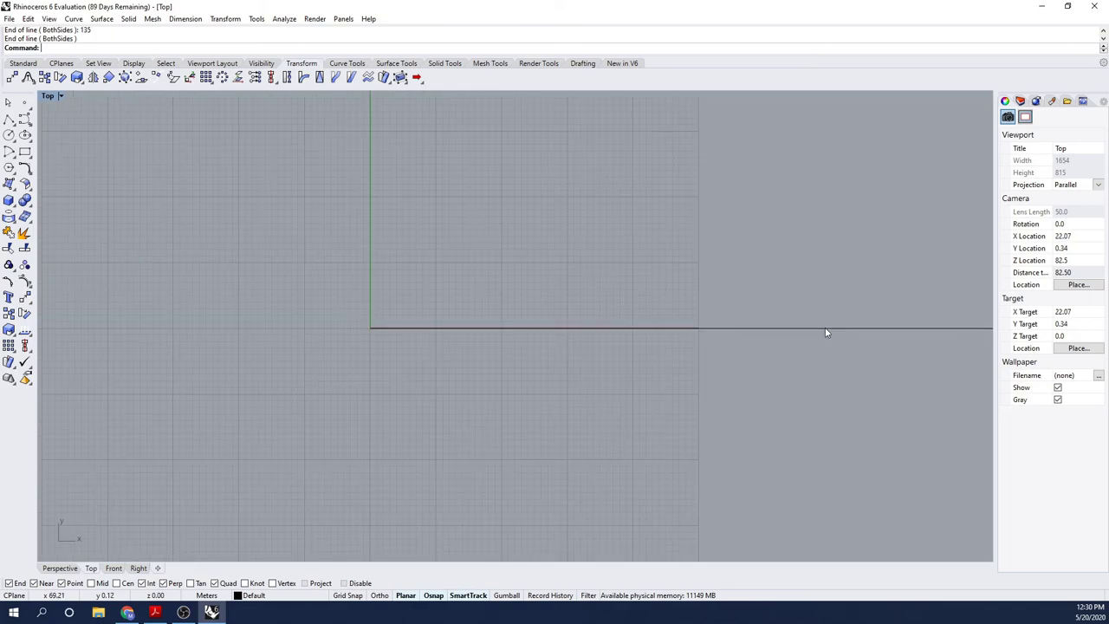
pyautogui.scroll(-4, 826, 332)
pyautogui.scroll(-3, 827, 332)
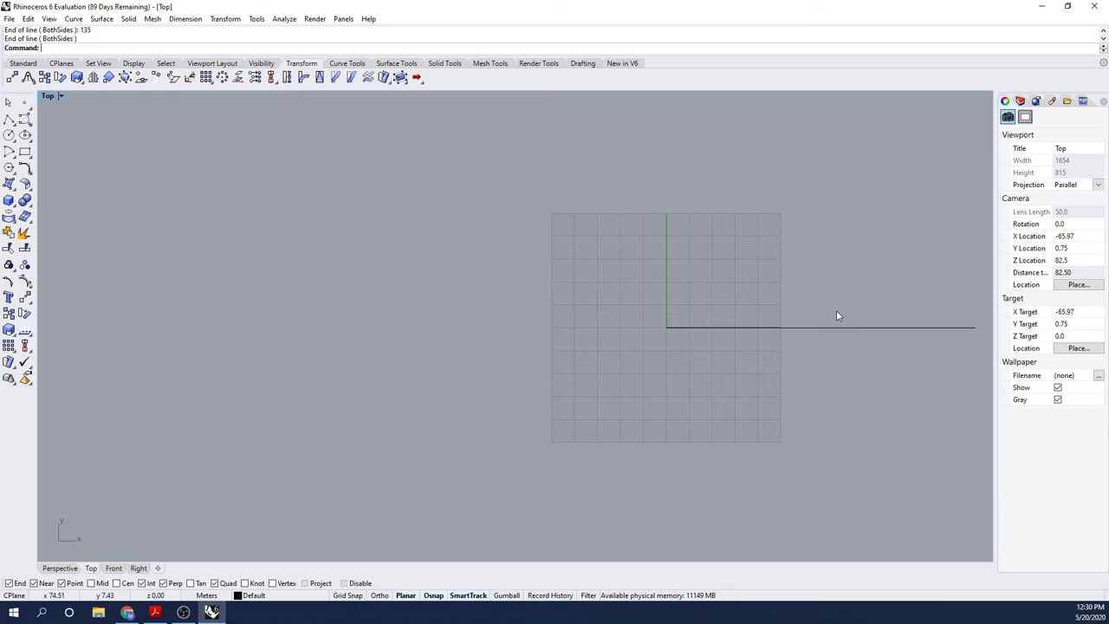
pyautogui.moveTo(836, 317); pyautogui.dragTo(604, 366, button='right')
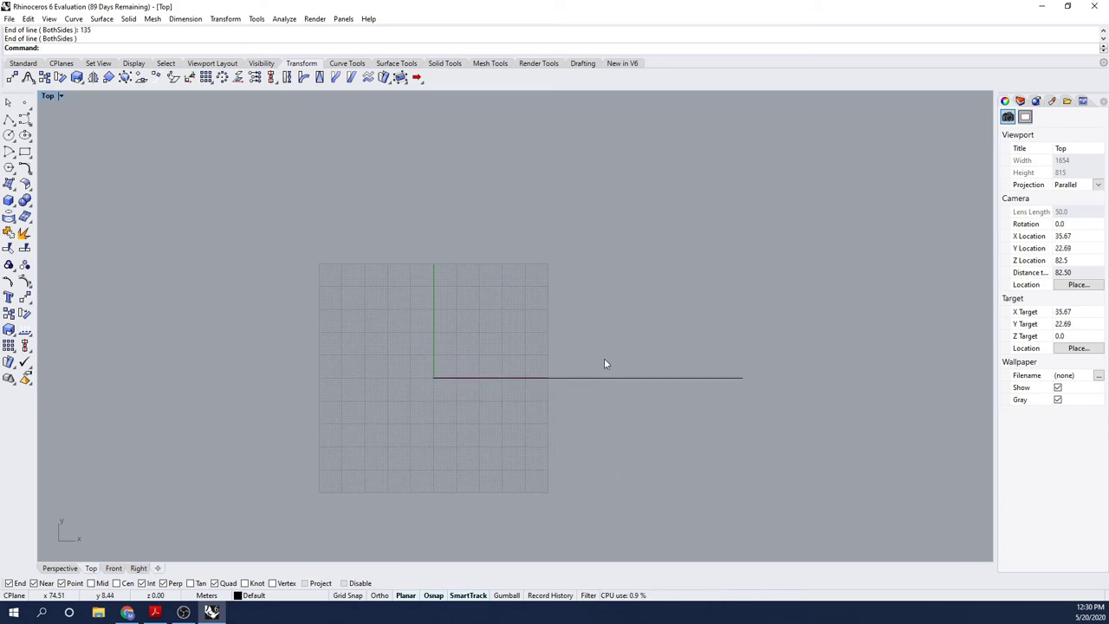
pyautogui.scroll(3, 603, 363)
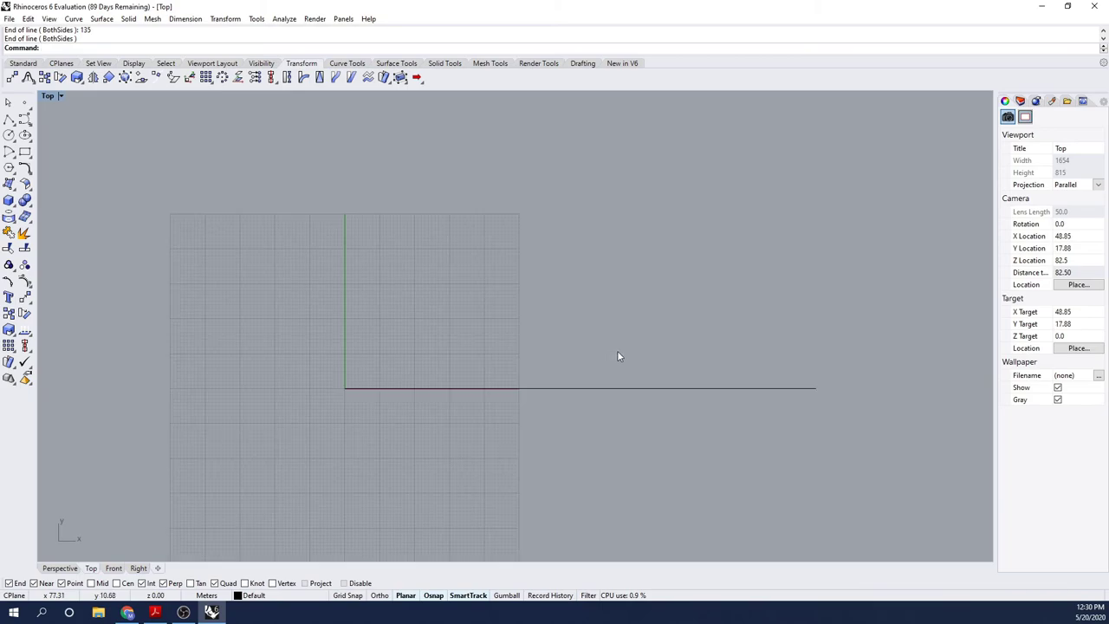
pyautogui.click(73, 19)
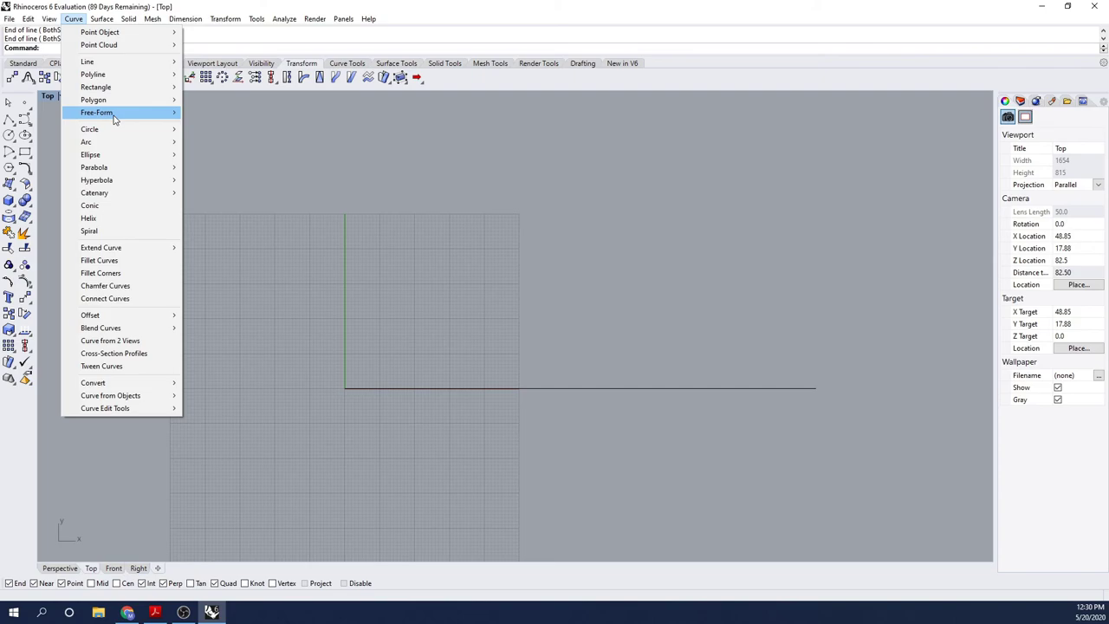
pyautogui.moveTo(113, 118)
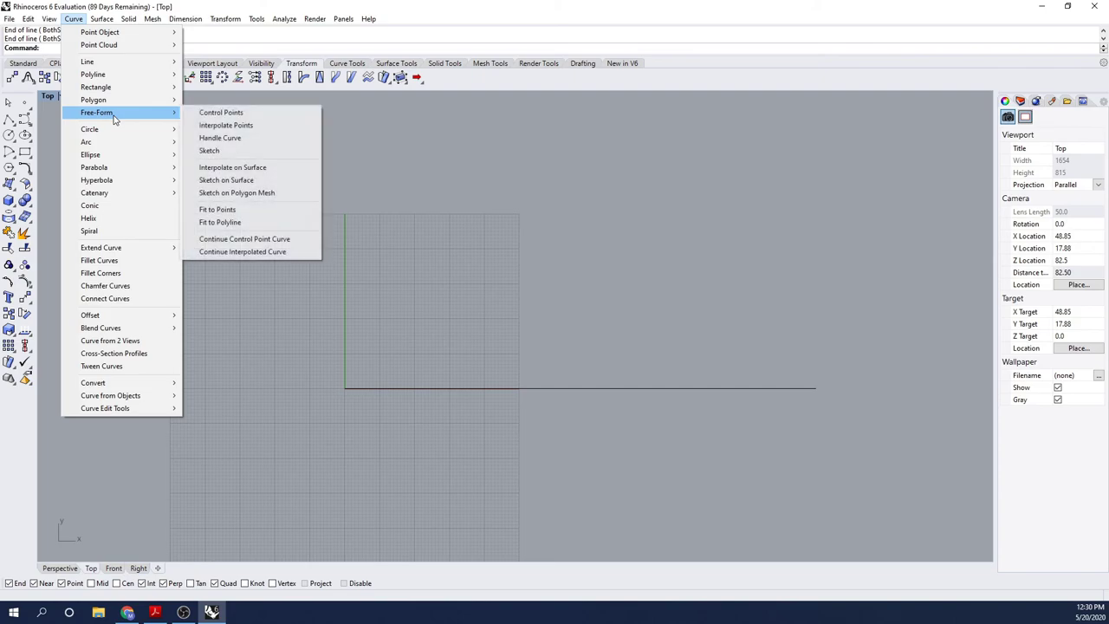
pyautogui.click(246, 127)
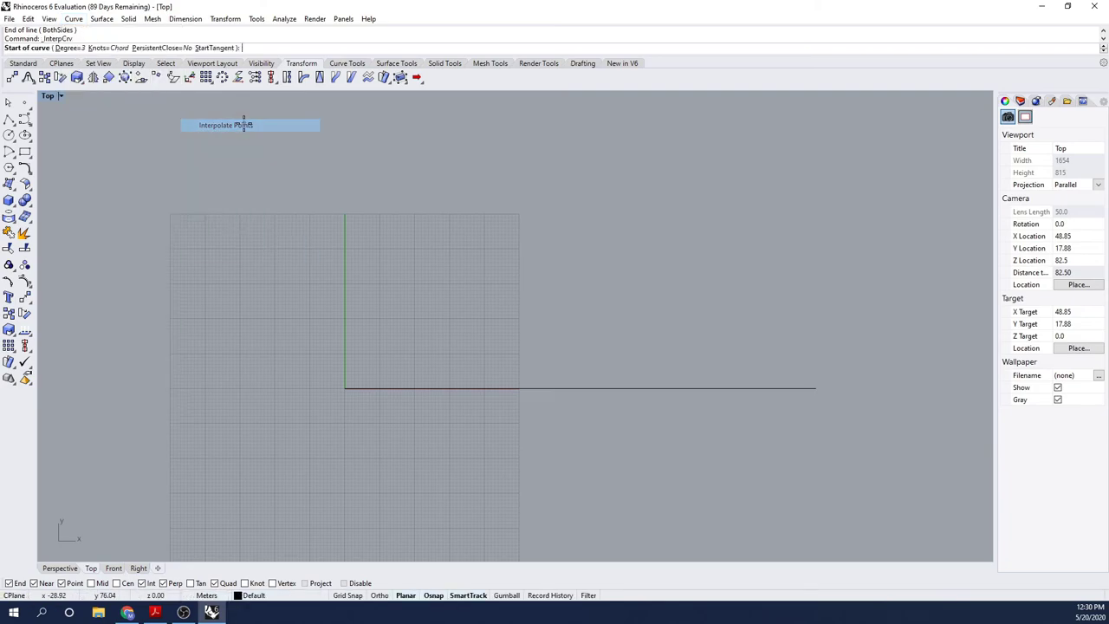
pyautogui.click(344, 388)
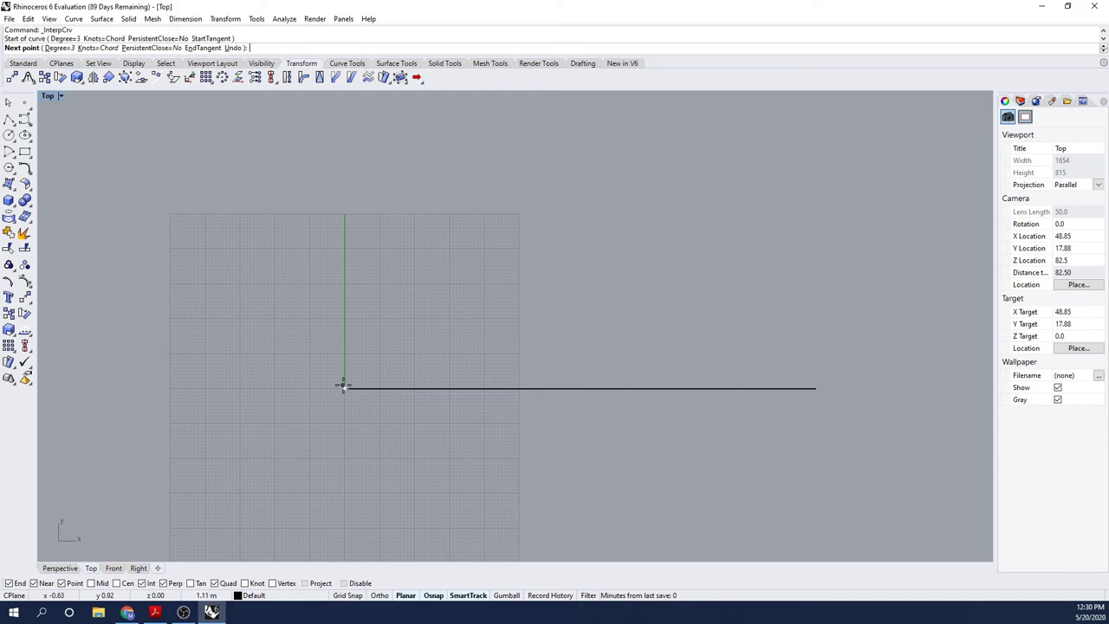
pyautogui.click(517, 356)
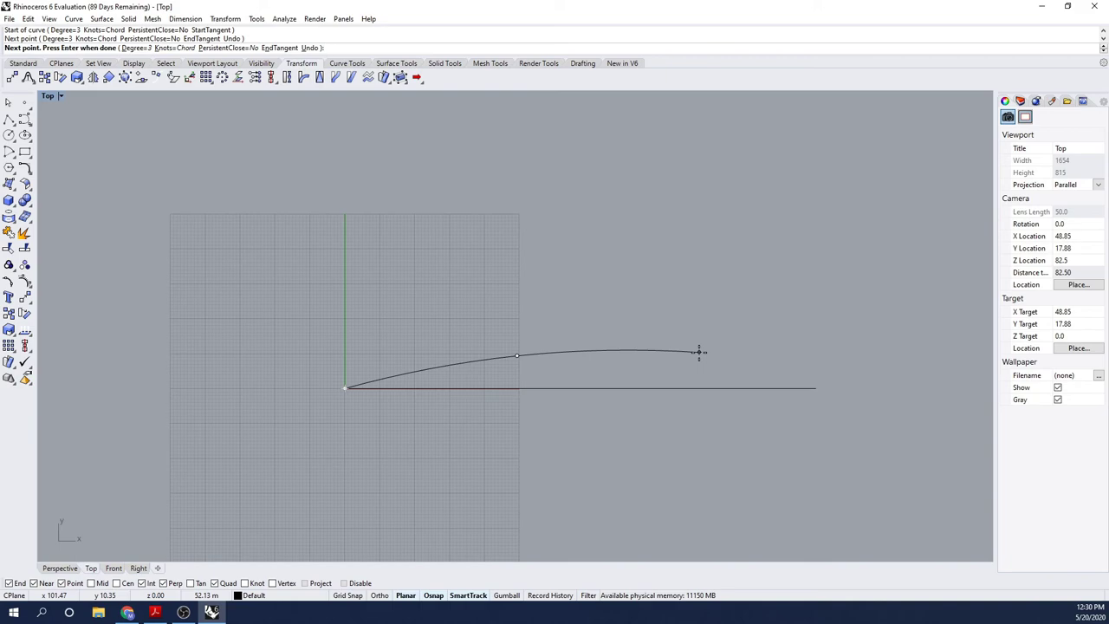
pyautogui.click(699, 352)
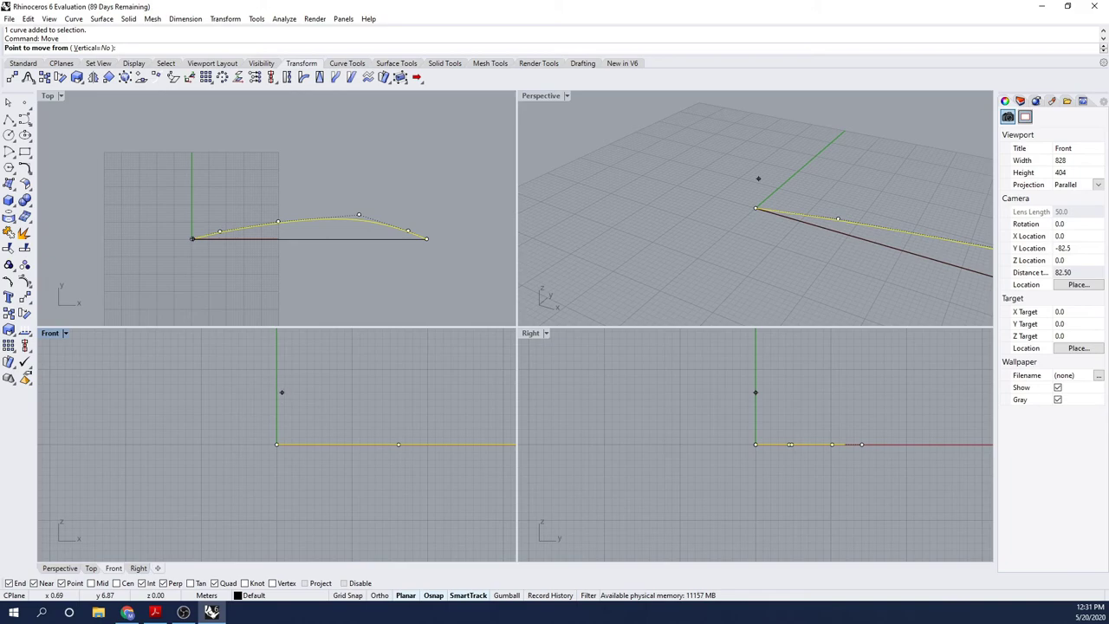
# Move the arched curve vertically up 10 m from its start point, placing it above the baseline in the Front view
pyautogui.write('10')
pyautogui.press('Return')
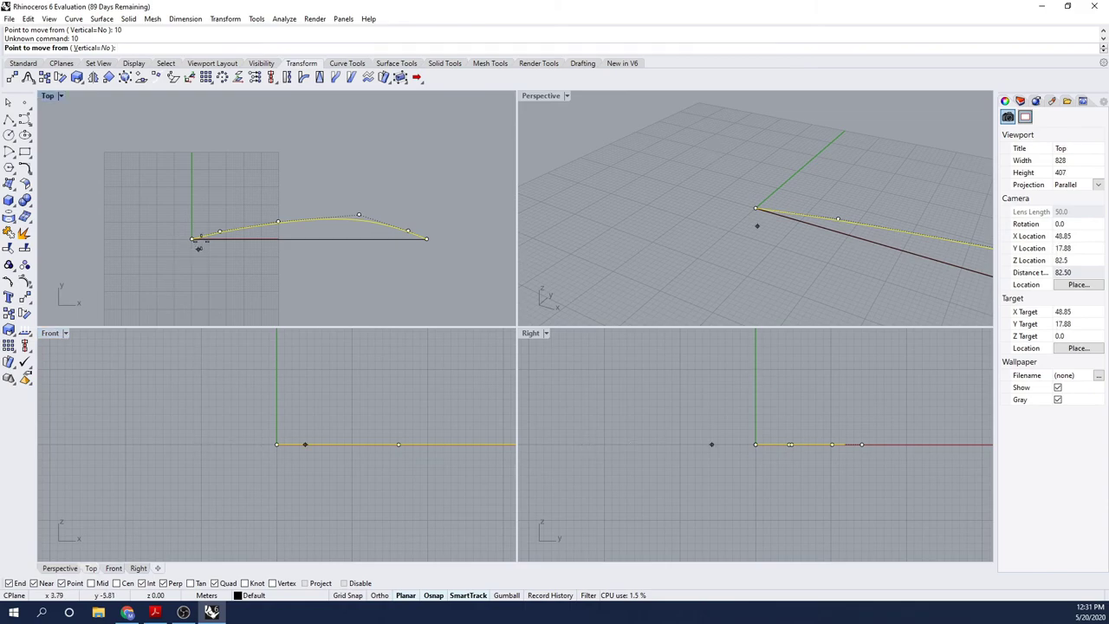
pyautogui.click(200, 236)
pyautogui.click(288, 370)
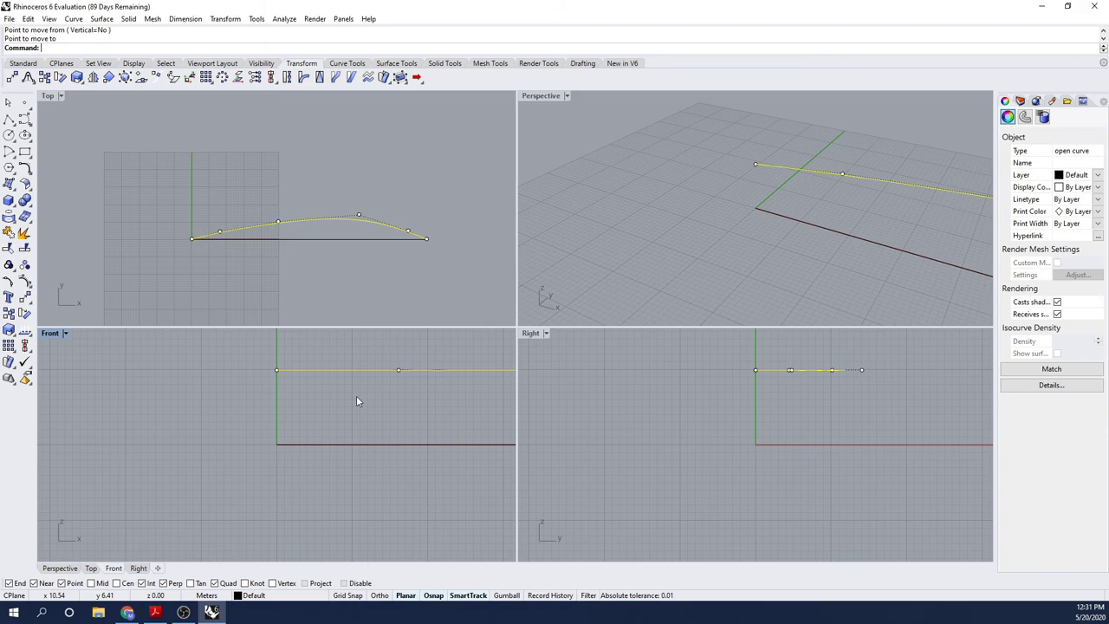
# Draw a slanted line from the raised curve's start point down to the baseline, ending about 2.6 m from the origin
pyautogui.write('line')
pyautogui.press('Return')
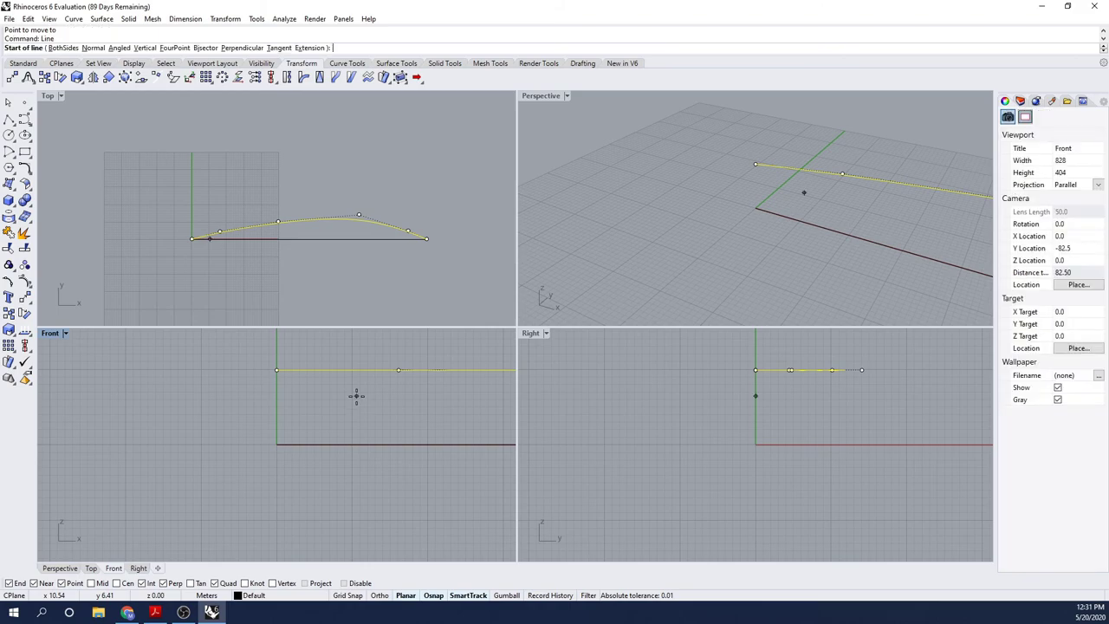
pyautogui.click(276, 369)
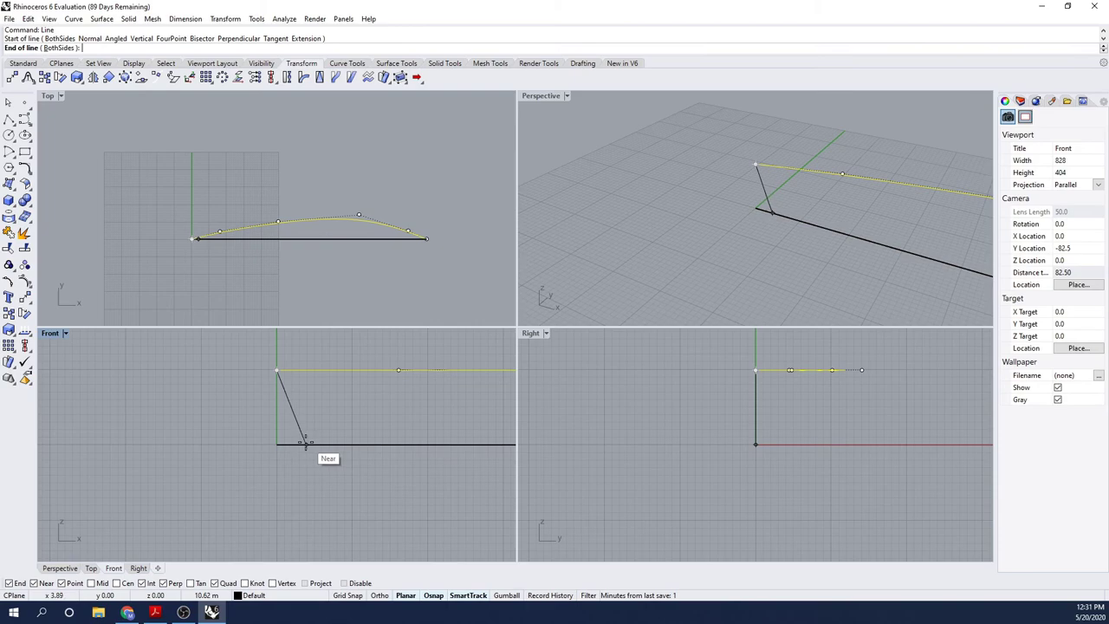
pyautogui.click(294, 444)
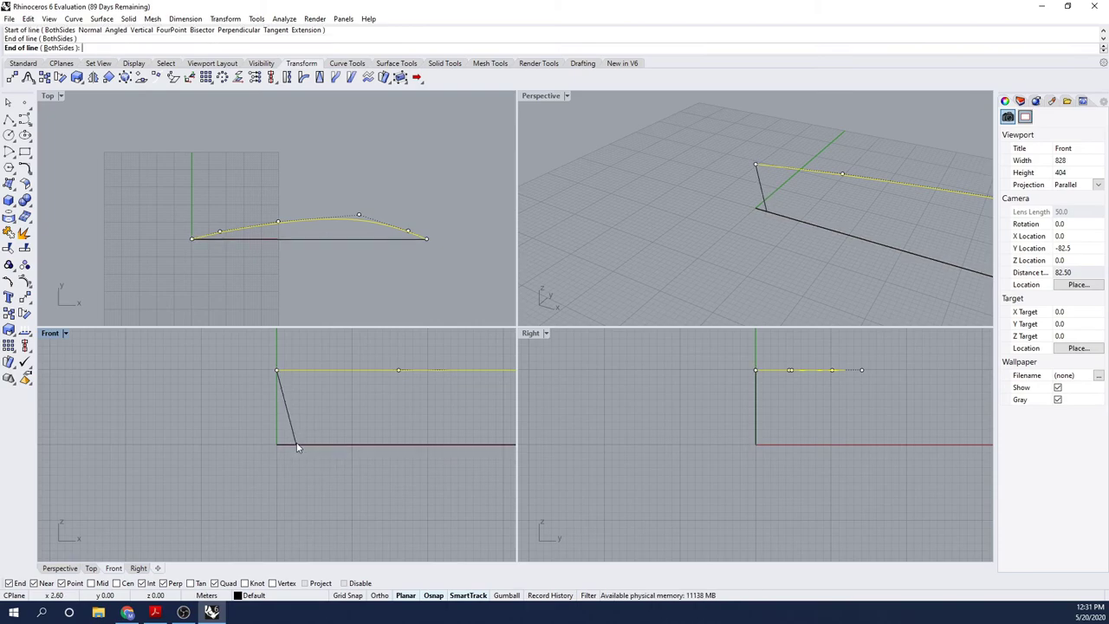
# Draw a vertical line from the raised curve's far end down to the baseline's far end in the Front view
pyautogui.press('Return')
pyautogui.scroll(-2, 376, 421)
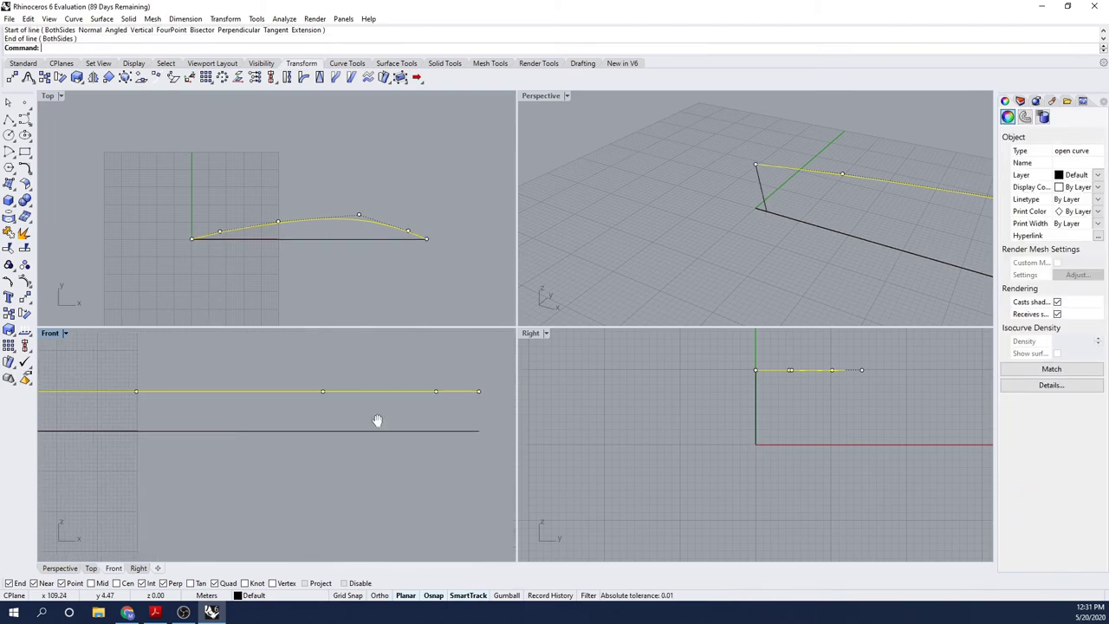
pyautogui.click(431, 394)
pyautogui.click(432, 433)
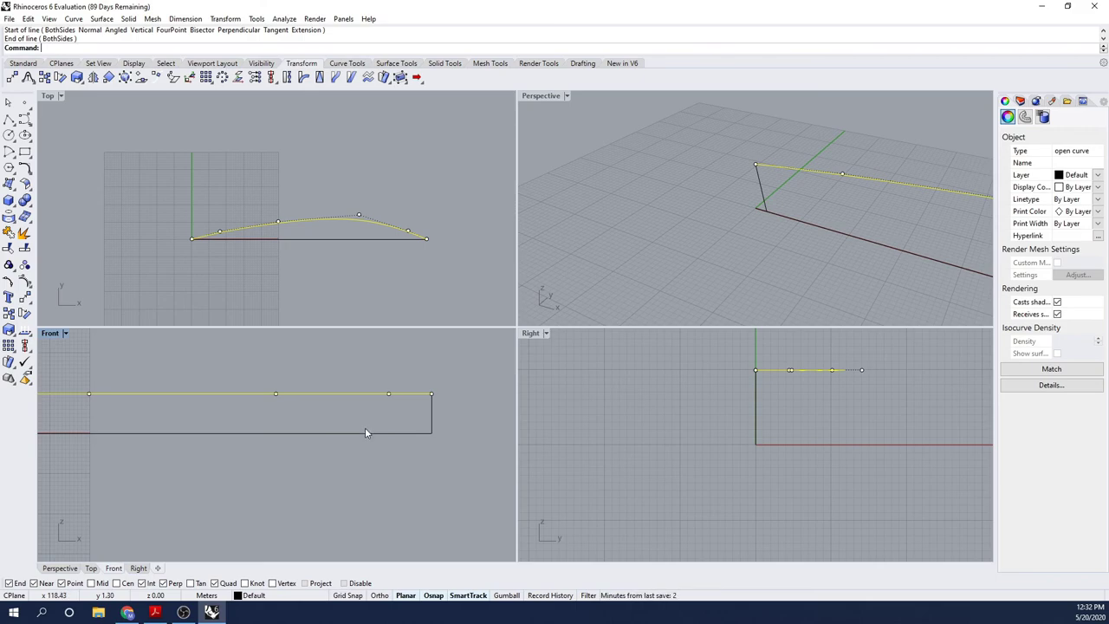
# Fillet the corner between the baseline and the slanted end line with a 1.5 m radius and trimming on
pyautogui.scroll(-2, 419, 435)
pyautogui.scroll(3, 183, 431)
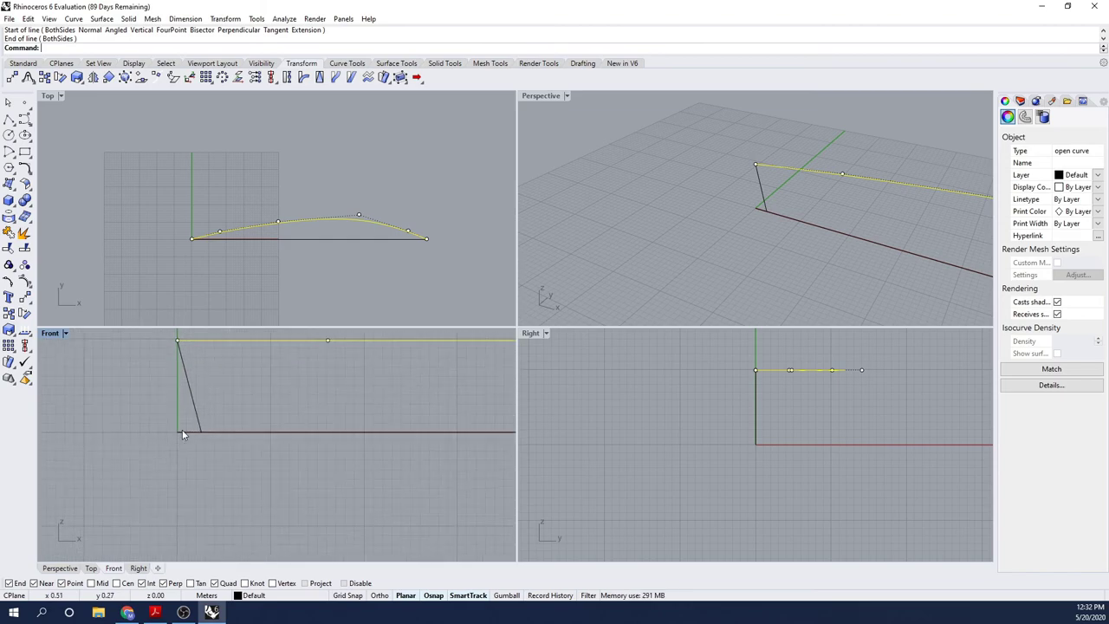
pyautogui.write('f')
pyautogui.press('Return')
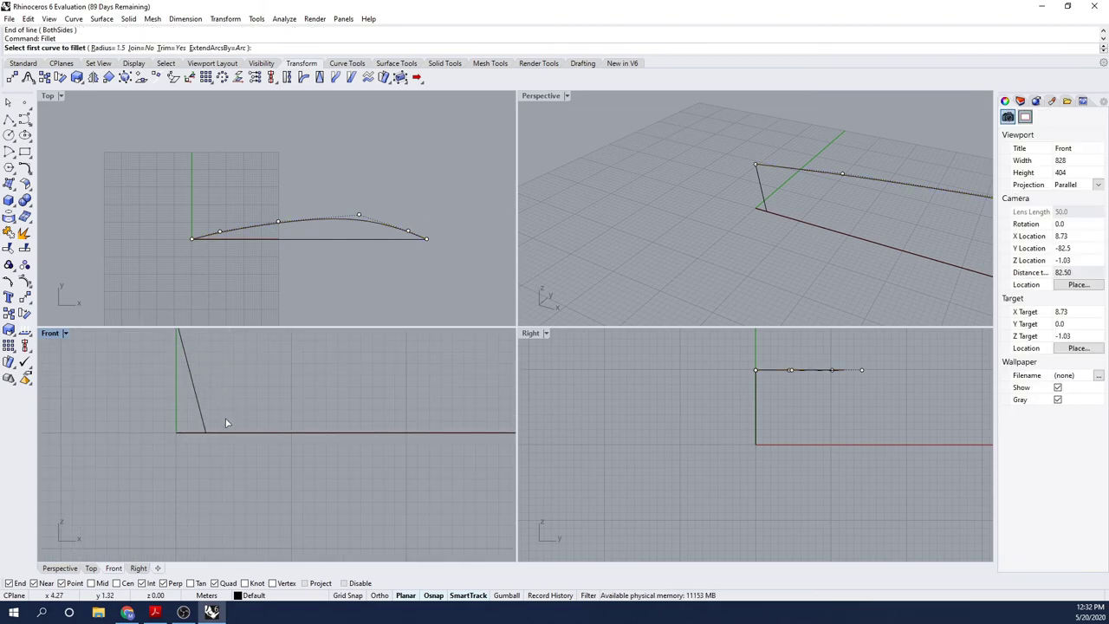
pyautogui.click(233, 432)
pyautogui.click(200, 409)
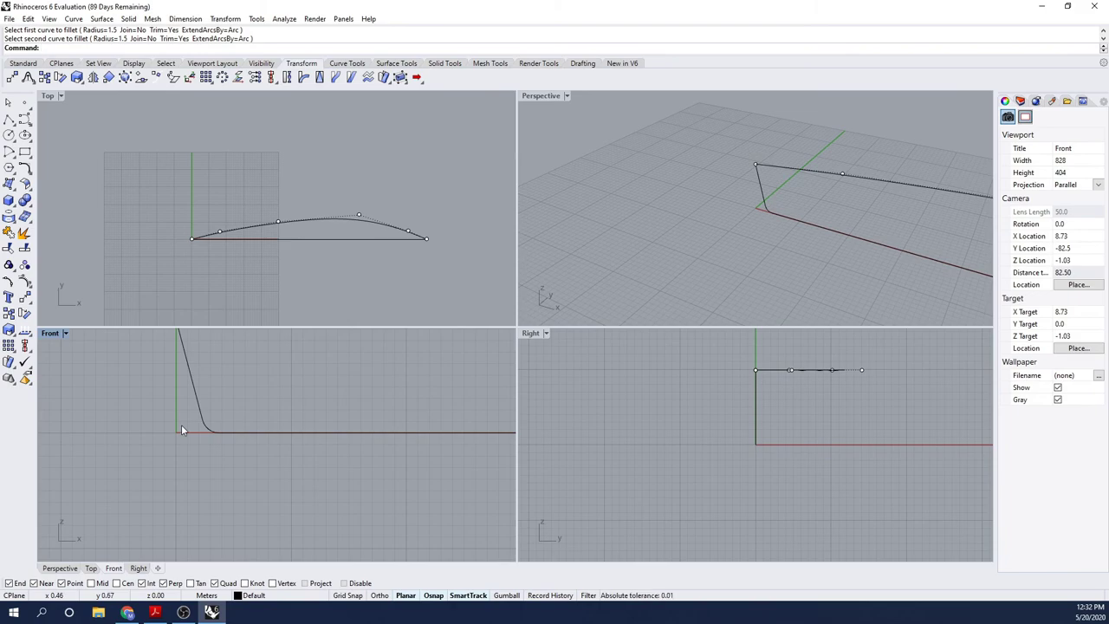
pyautogui.write('trim')
pyautogui.press('Return')
pyautogui.click(205, 424)
pyautogui.press('Return')
pyautogui.press('Return')
# Draw a section polyline at x about 14.8 m from the raised curve, about 5 m straight down, angling inward through one point to the baseline
pyautogui.moveTo(276, 422); pyautogui.dragTo(162, 413, button='right')
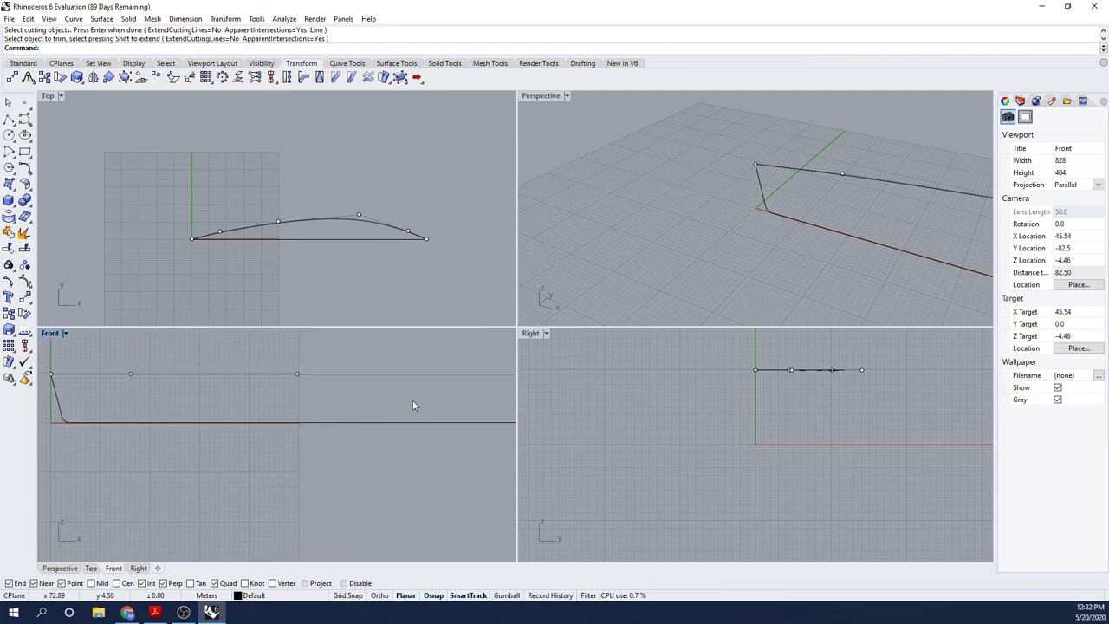
pyautogui.moveTo(425, 404); pyautogui.dragTo(358, 408, button='right')
pyautogui.scroll(-3, 300, 410)
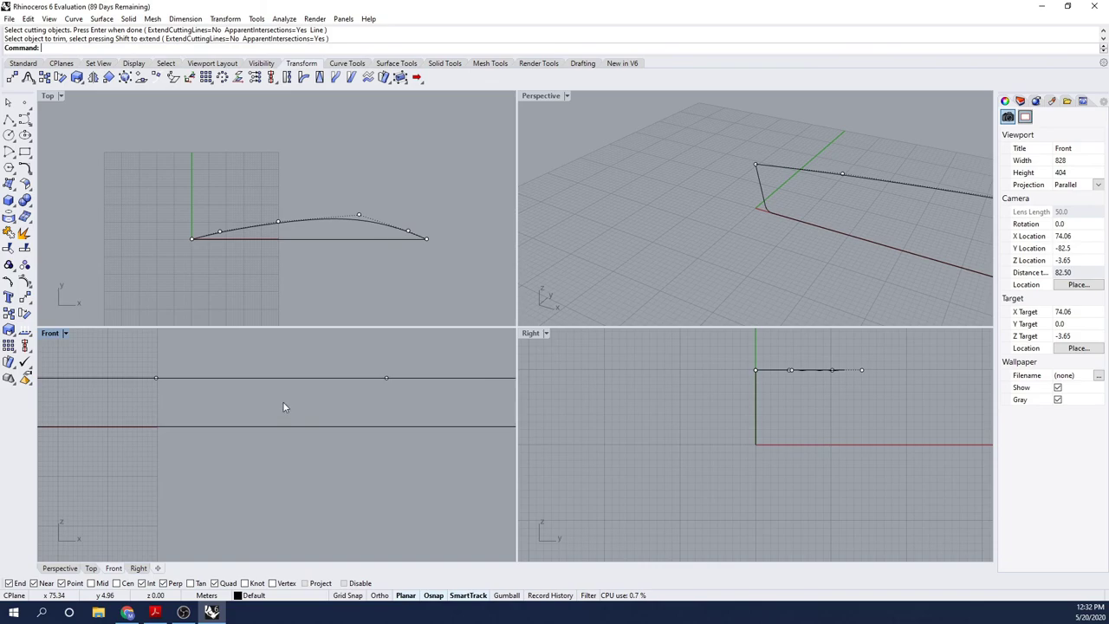
pyautogui.scroll(-1, 343, 408)
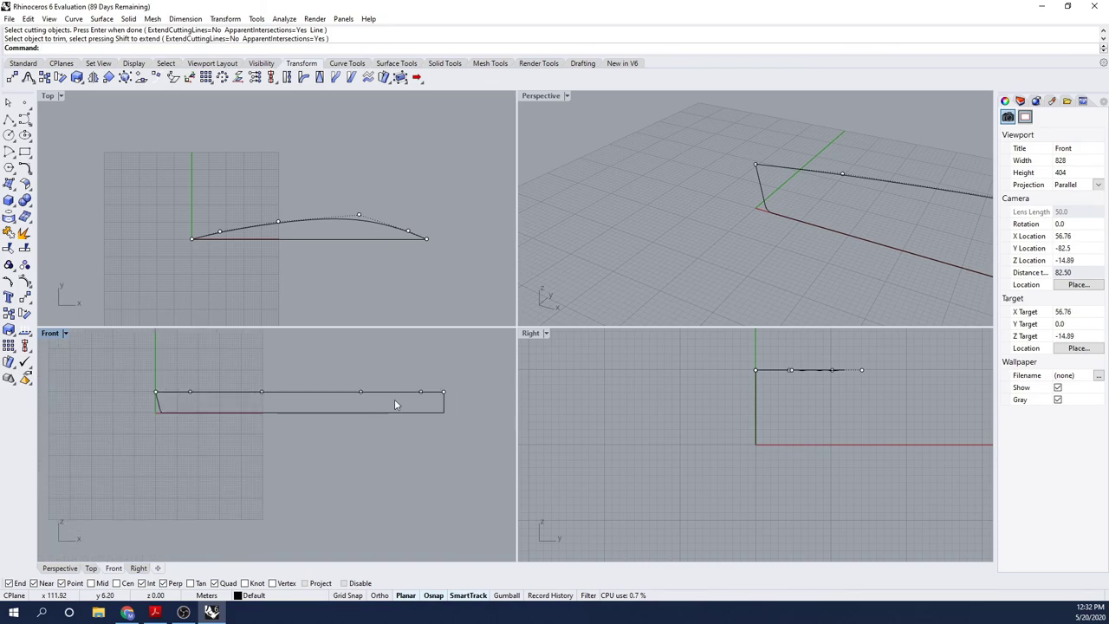
pyautogui.moveTo(411, 404)
pyautogui.mouseDown(button='right')
pyautogui.moveTo(387, 420)
pyautogui.moveTo(419, 419)
pyautogui.mouseUp(button='right')
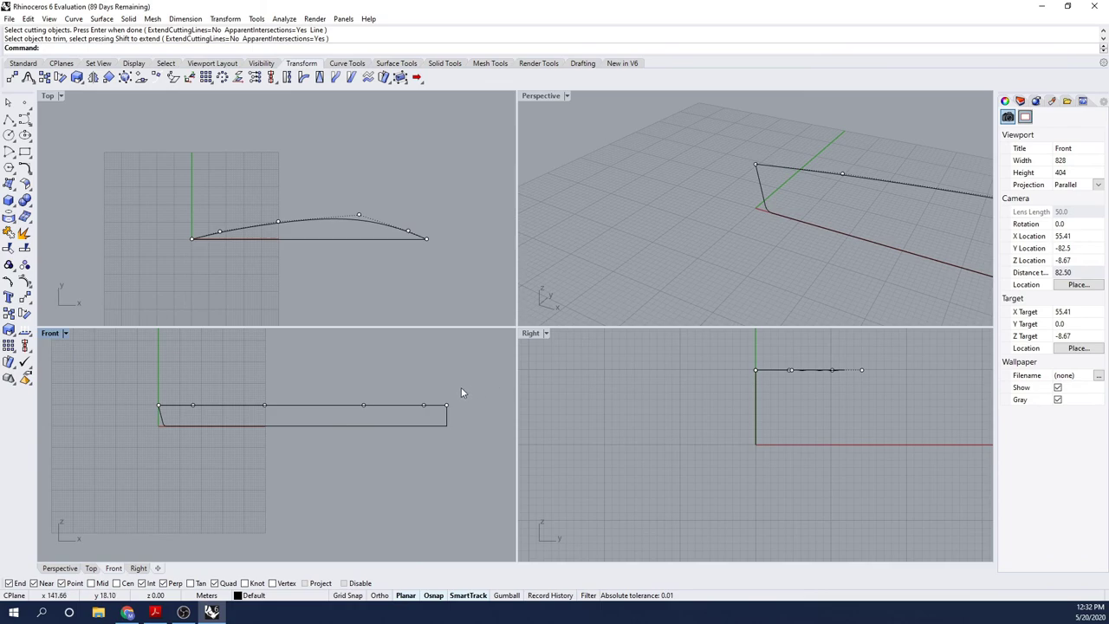
pyautogui.write('pol')
pyautogui.press('Return')
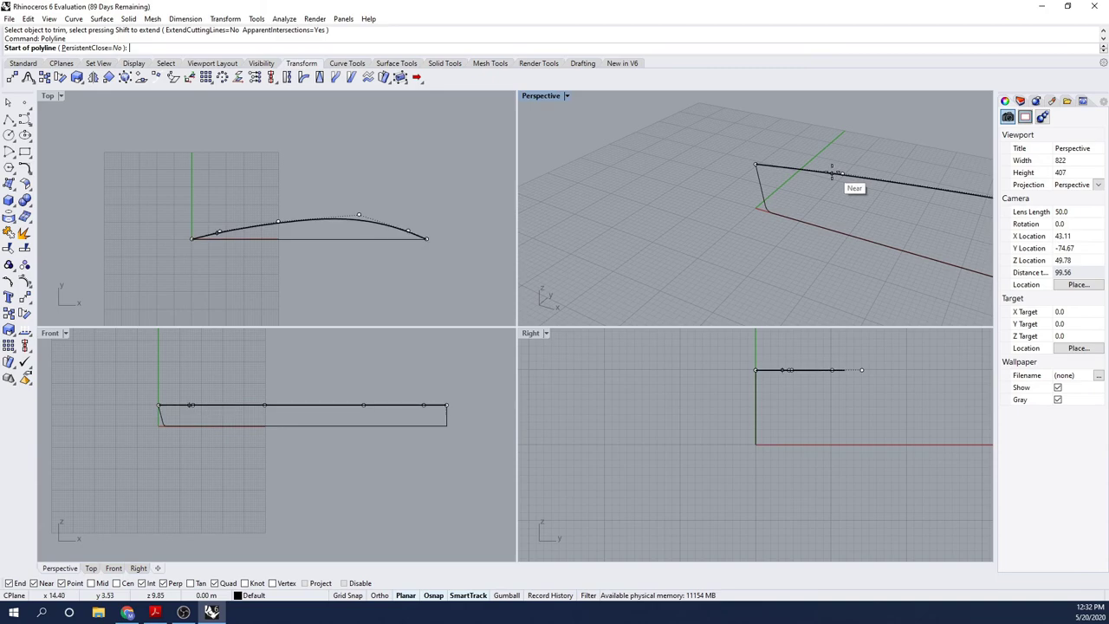
pyautogui.scroll(4, 831, 174)
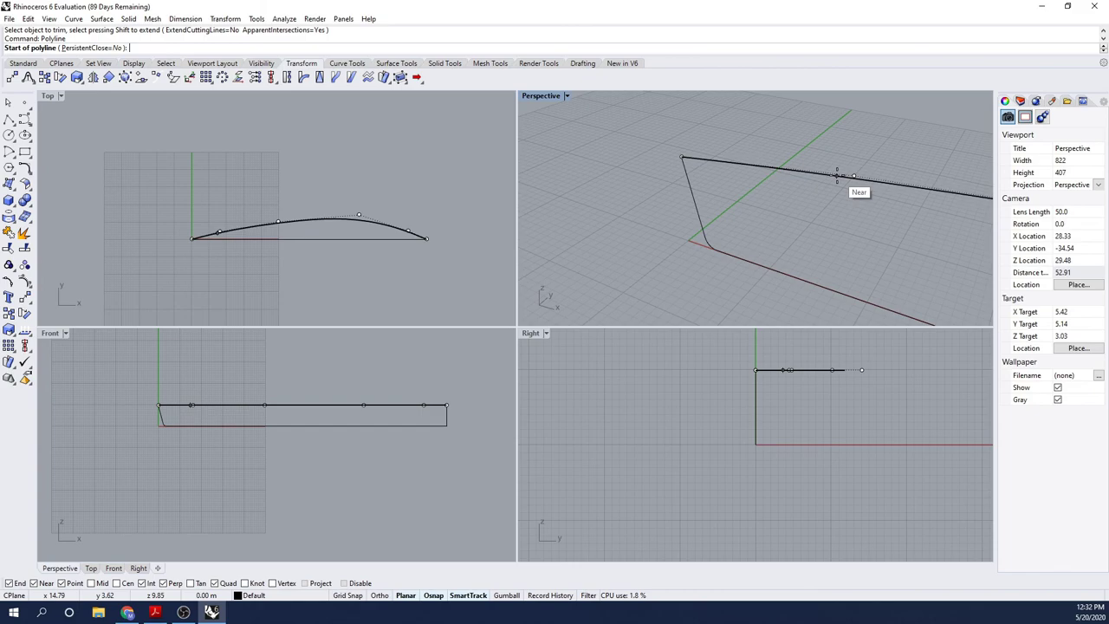
pyautogui.click(837, 176)
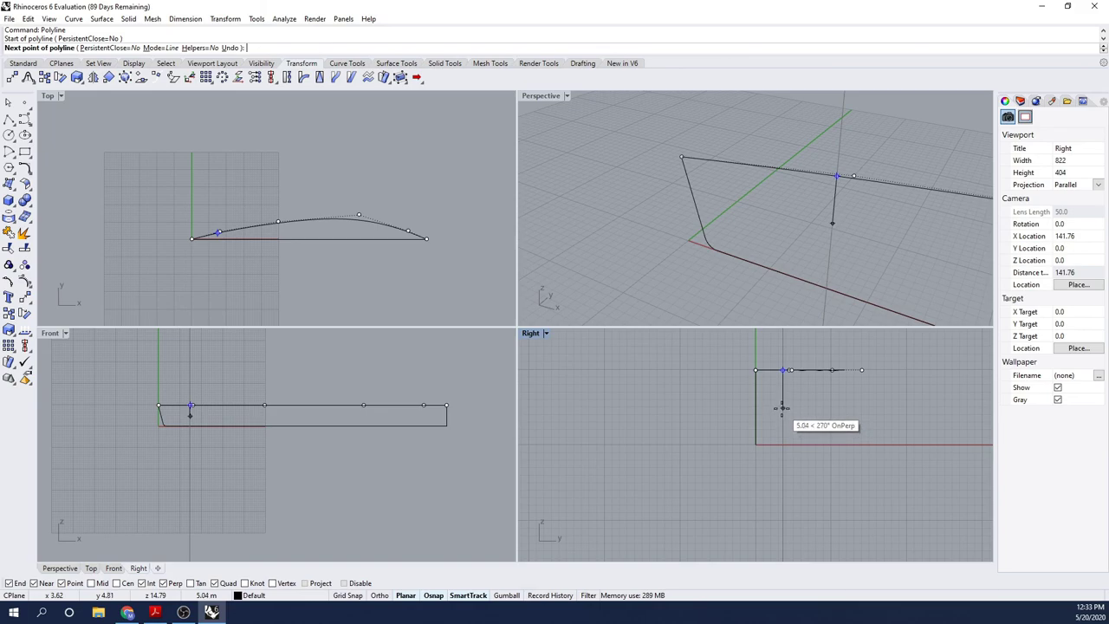
pyautogui.click(781, 408)
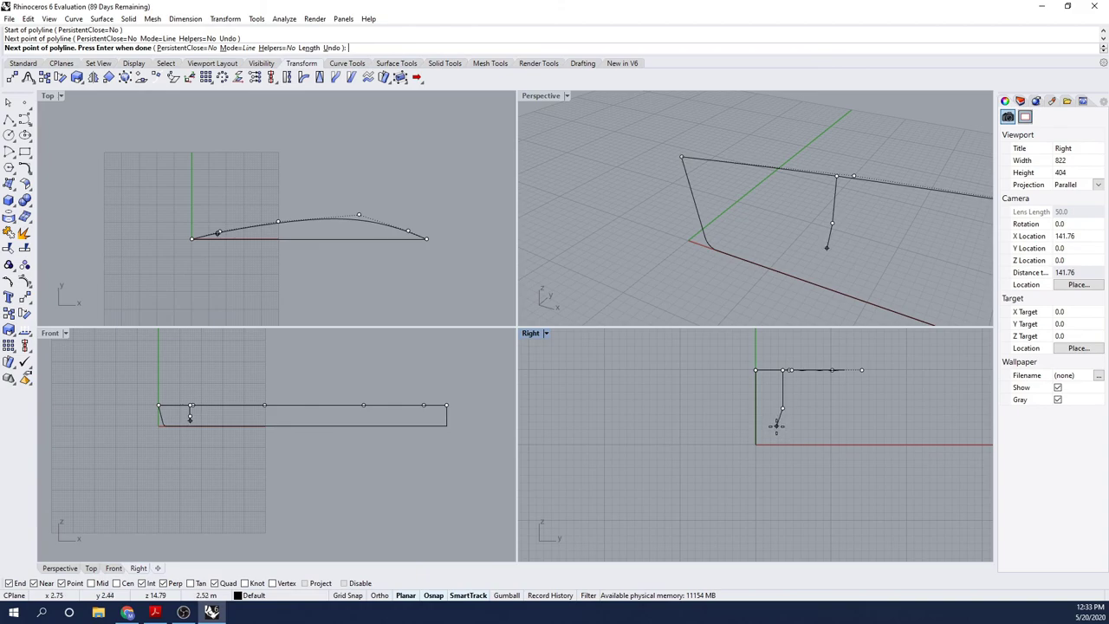
pyautogui.click(776, 425)
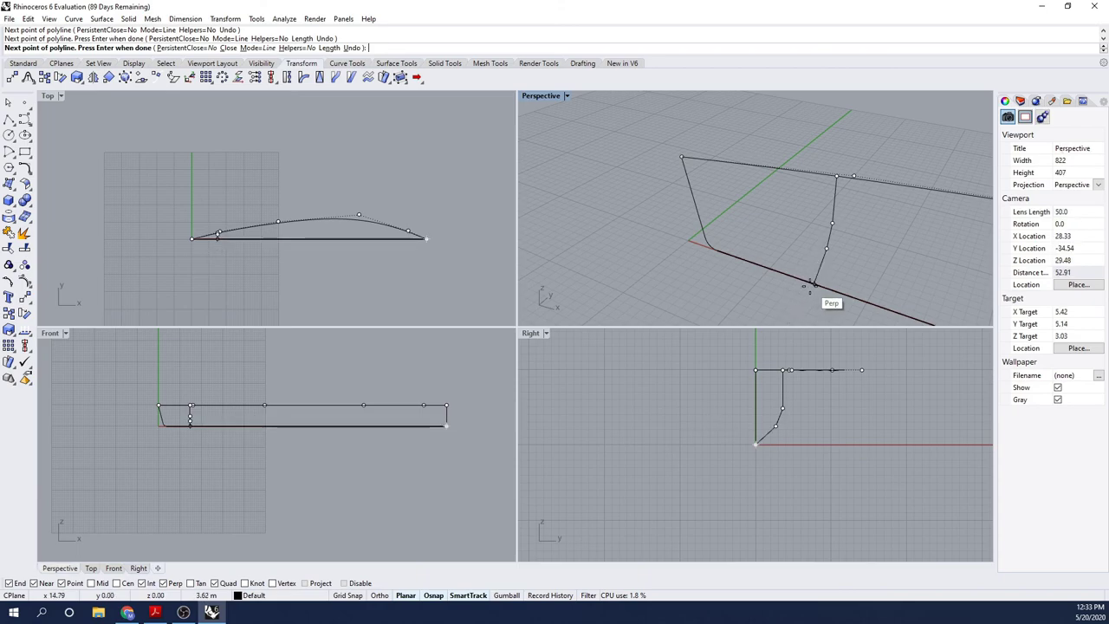
pyautogui.click(807, 287)
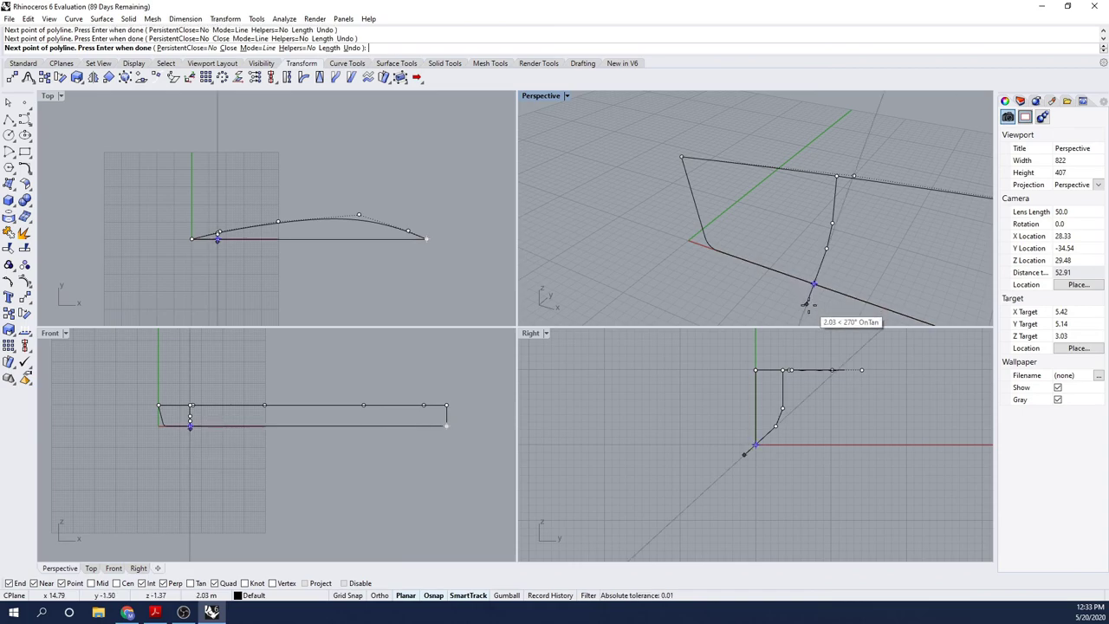
pyautogui.press('Return')
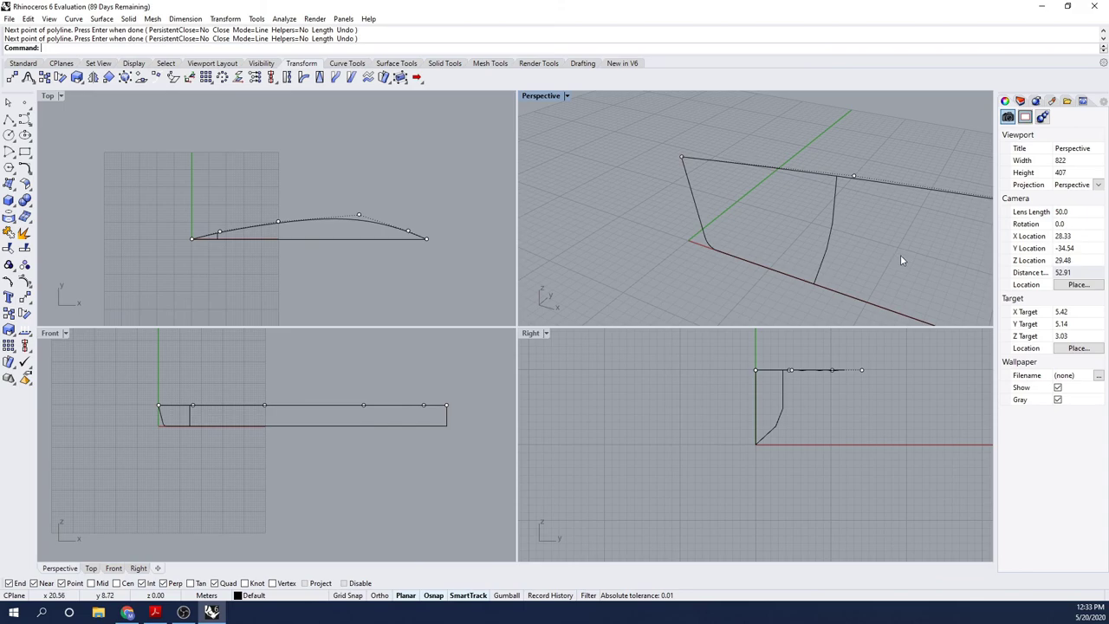
# Draw a midship section polyline at x about 63 m, about 4.8 m down from the raised curve, bending inward through two points to the baseline
pyautogui.keyDown('shift'); pyautogui.moveTo(899, 260); pyautogui.dragTo(723, 243, button='right'); pyautogui.keyUp('shift')
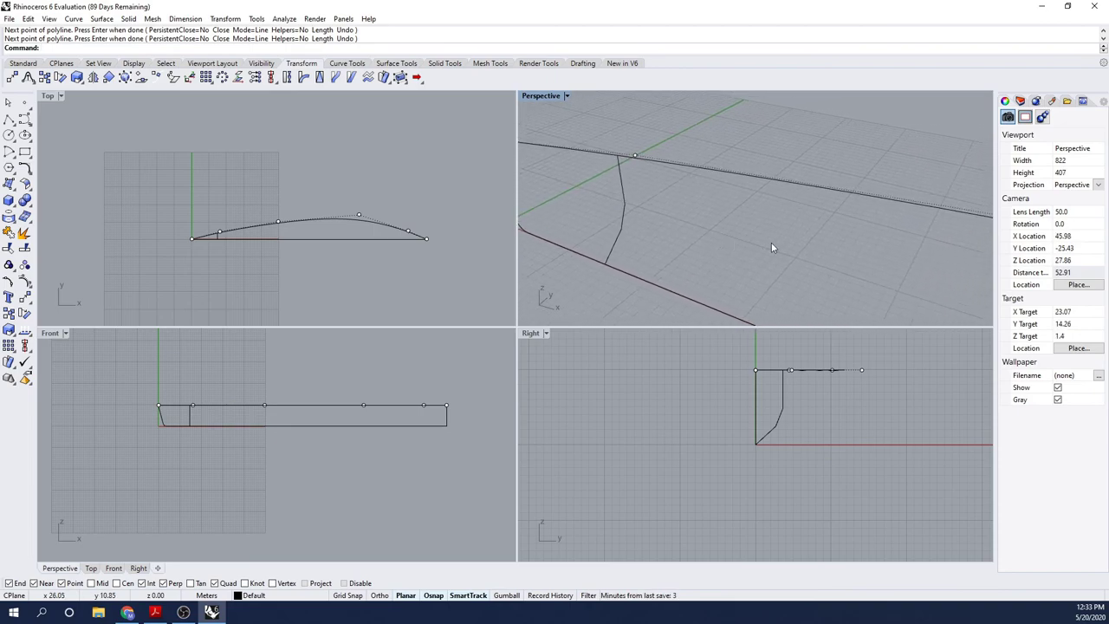
pyautogui.rightClick(816, 243)
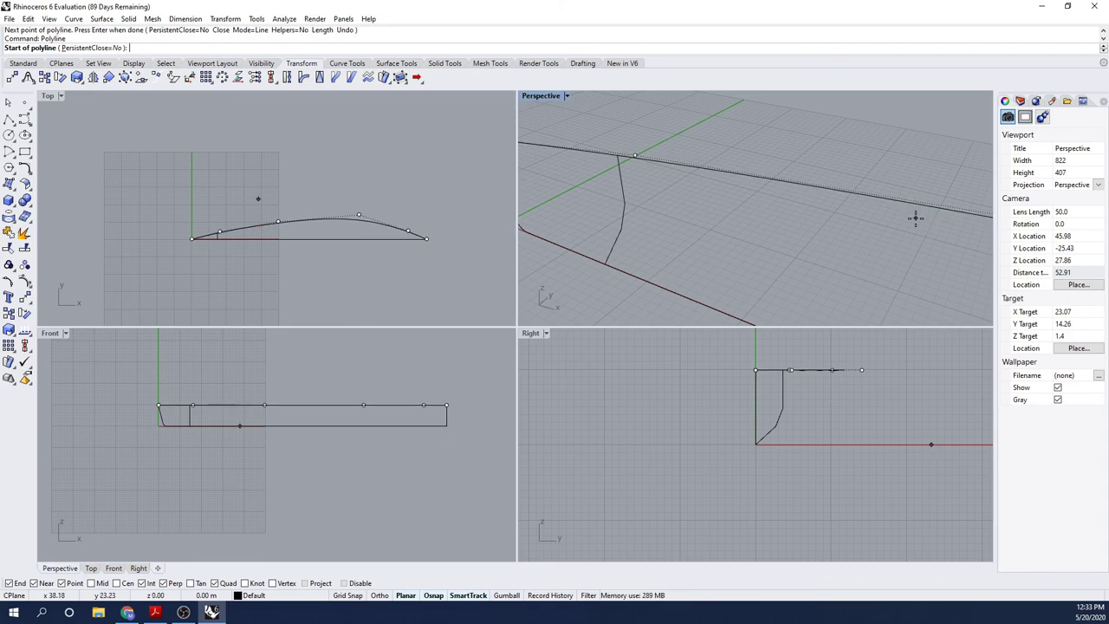
pyautogui.scroll(3, 914, 218)
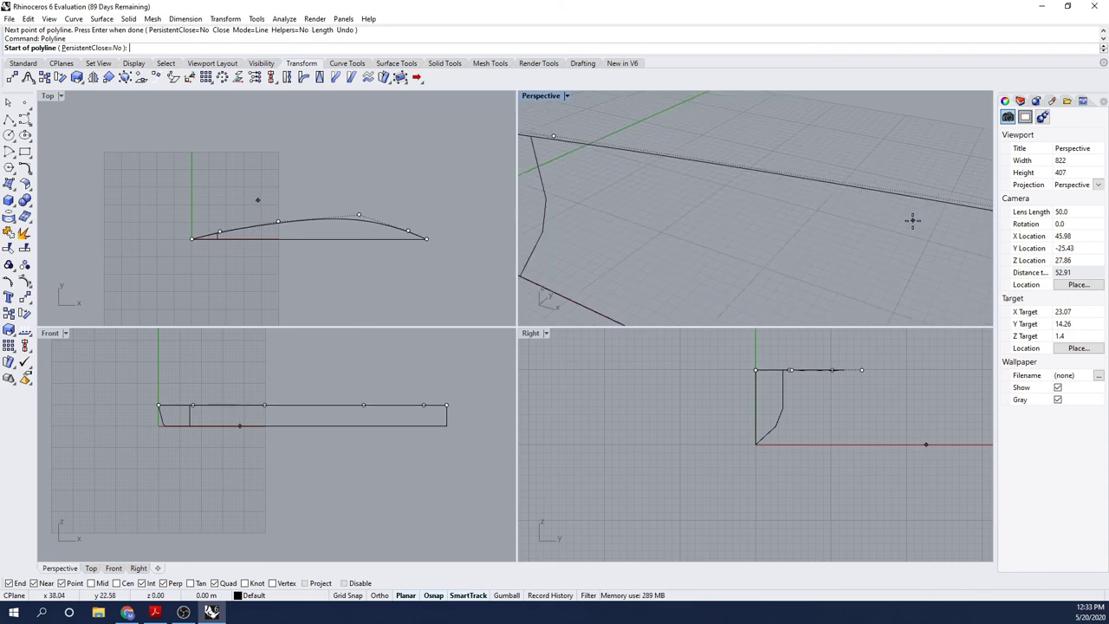
pyautogui.scroll(-4, 912, 220)
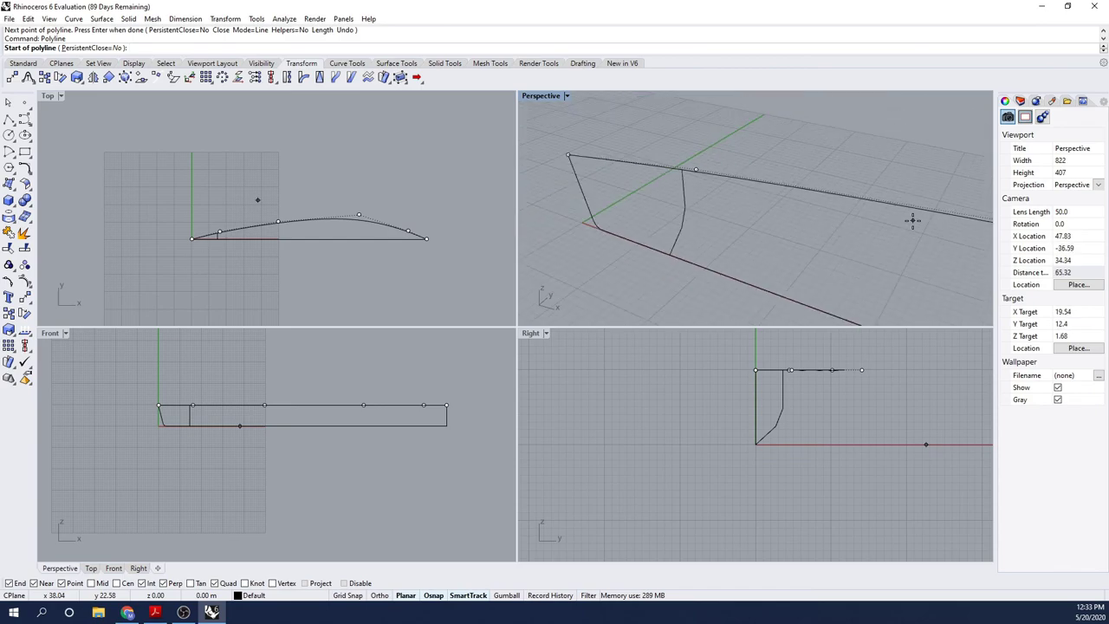
pyautogui.scroll(-3, 912, 220)
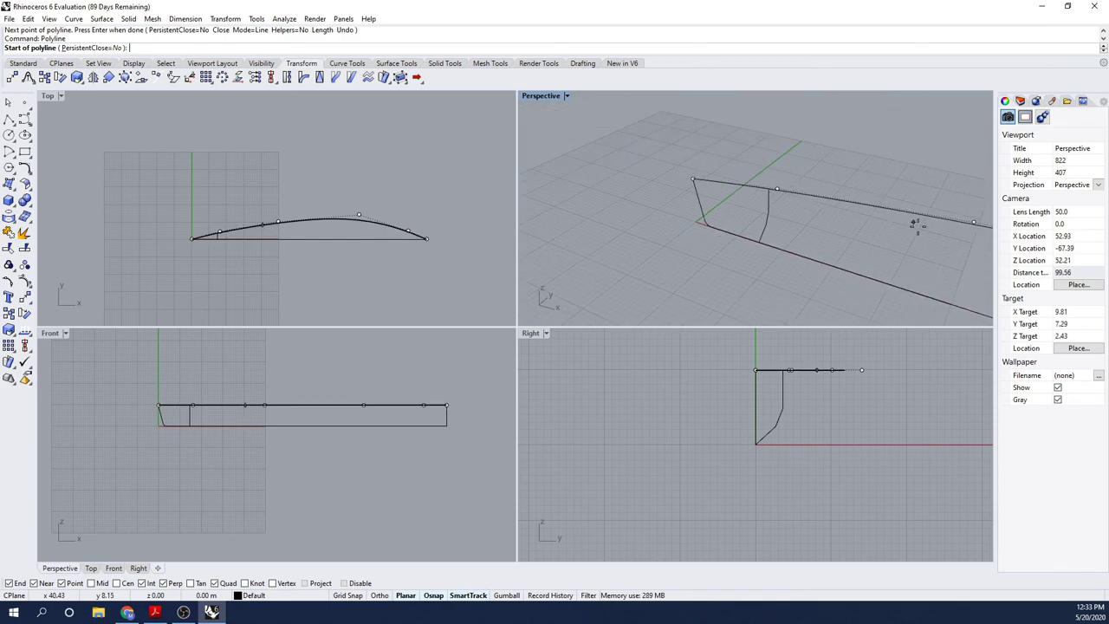
pyautogui.keyDown('shift'); pyautogui.moveTo(921, 230); pyautogui.dragTo(755, 226, button='right'); pyautogui.keyUp('shift')
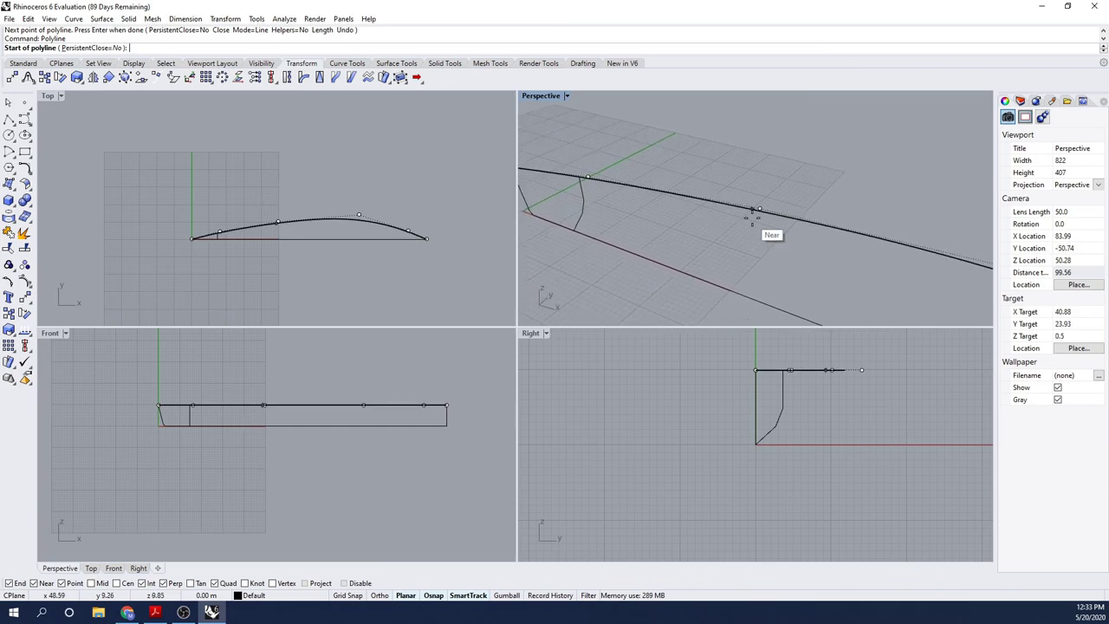
pyautogui.scroll(-1, 827, 225)
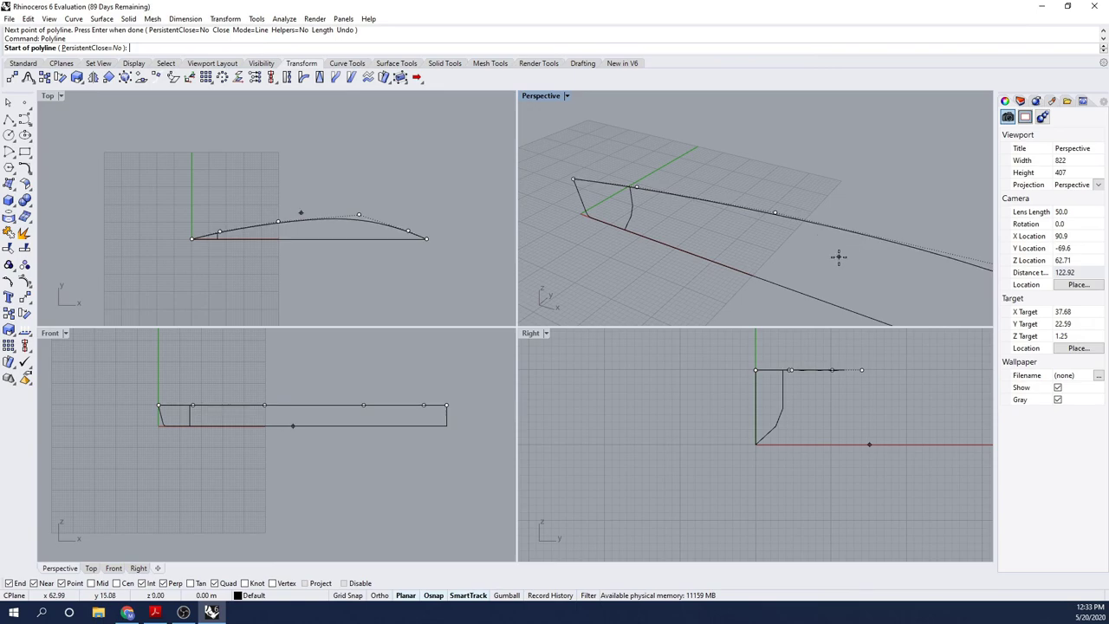
pyautogui.keyDown('shift'); pyautogui.moveTo(838, 252); pyautogui.dragTo(771, 216, button='right'); pyautogui.keyUp('shift')
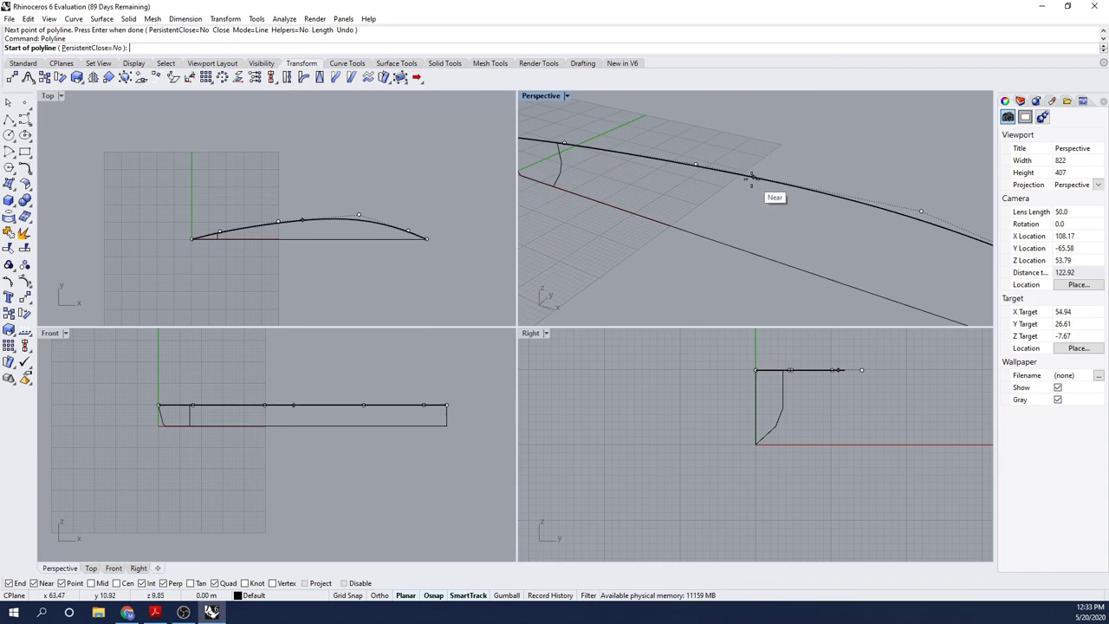
pyautogui.click(751, 179)
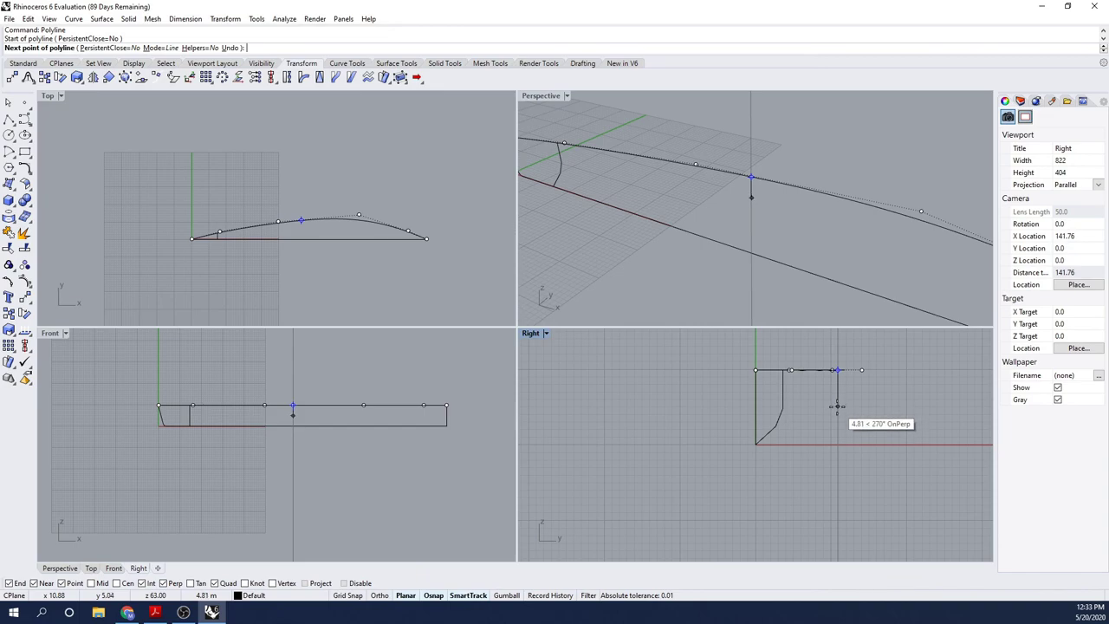
pyautogui.click(837, 406)
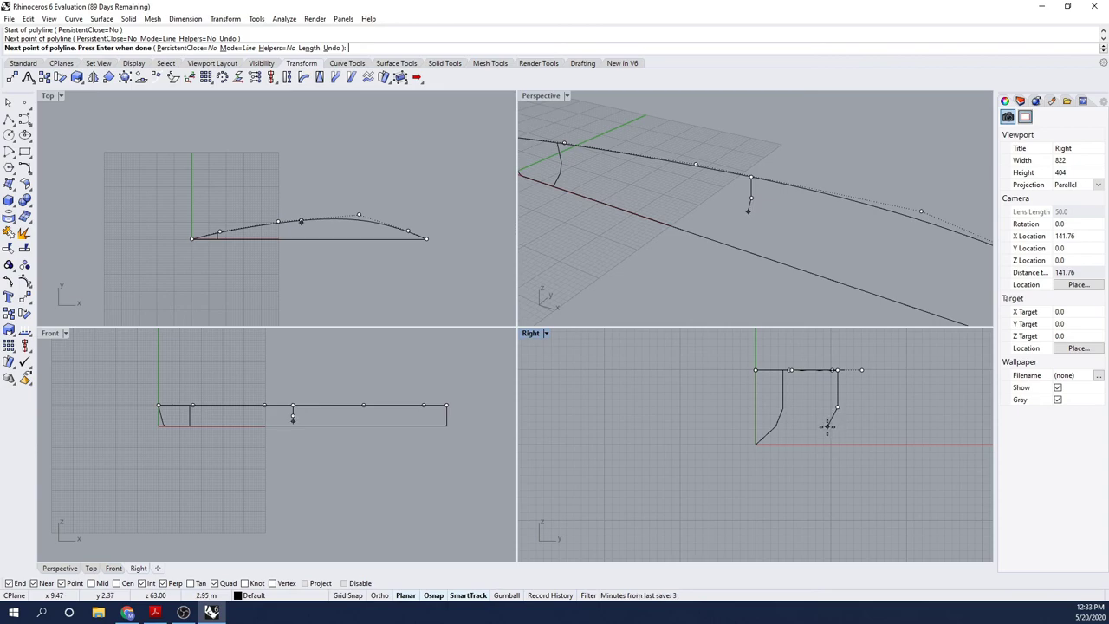
pyautogui.click(828, 426)
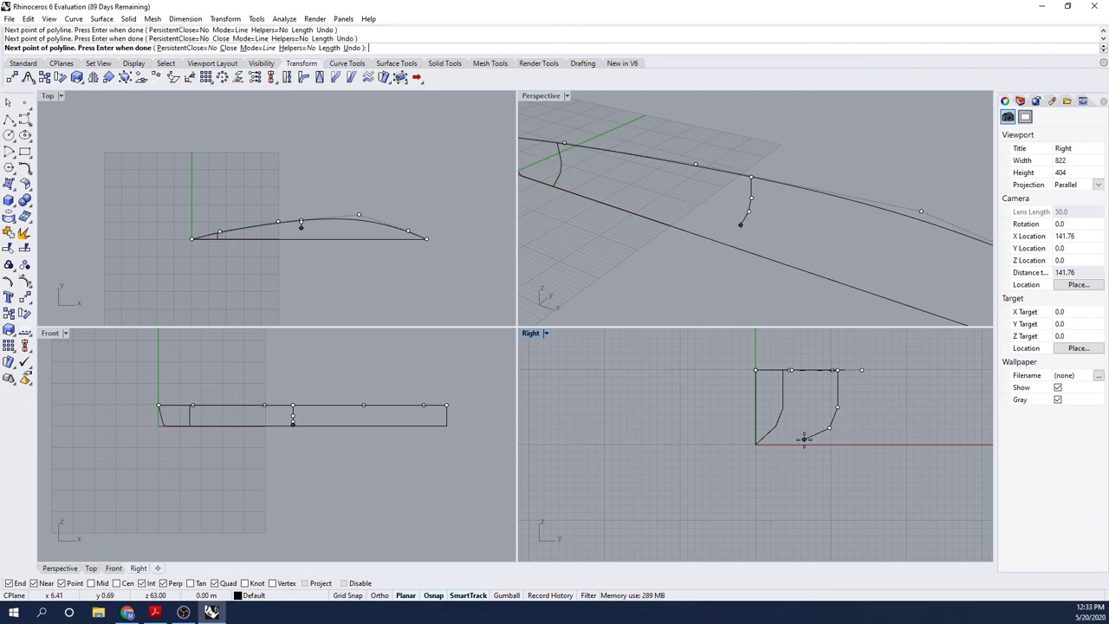
pyautogui.click(803, 438)
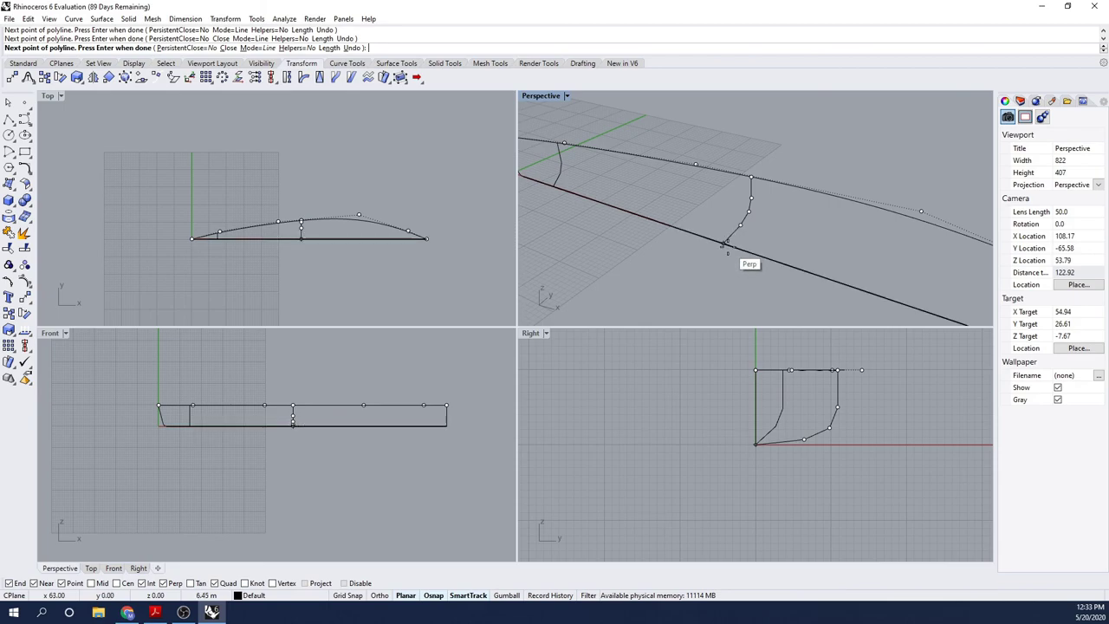
pyautogui.click(724, 245)
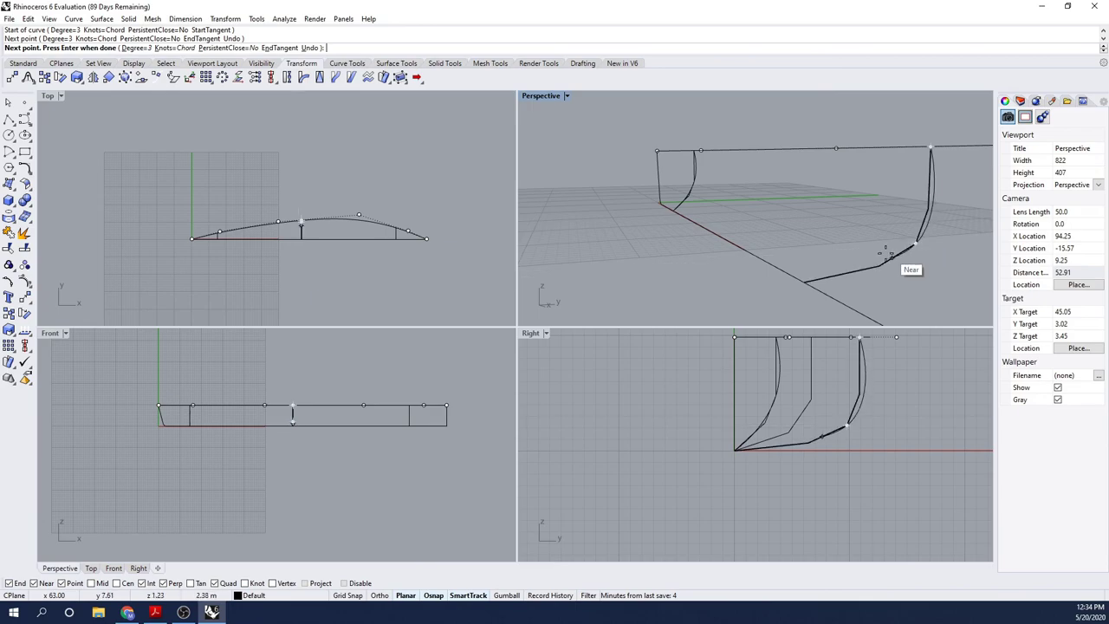
# Continue the interpolated curve on the midship section through the lower polyline vertex, ending at the baseline
pyautogui.click(880, 250)
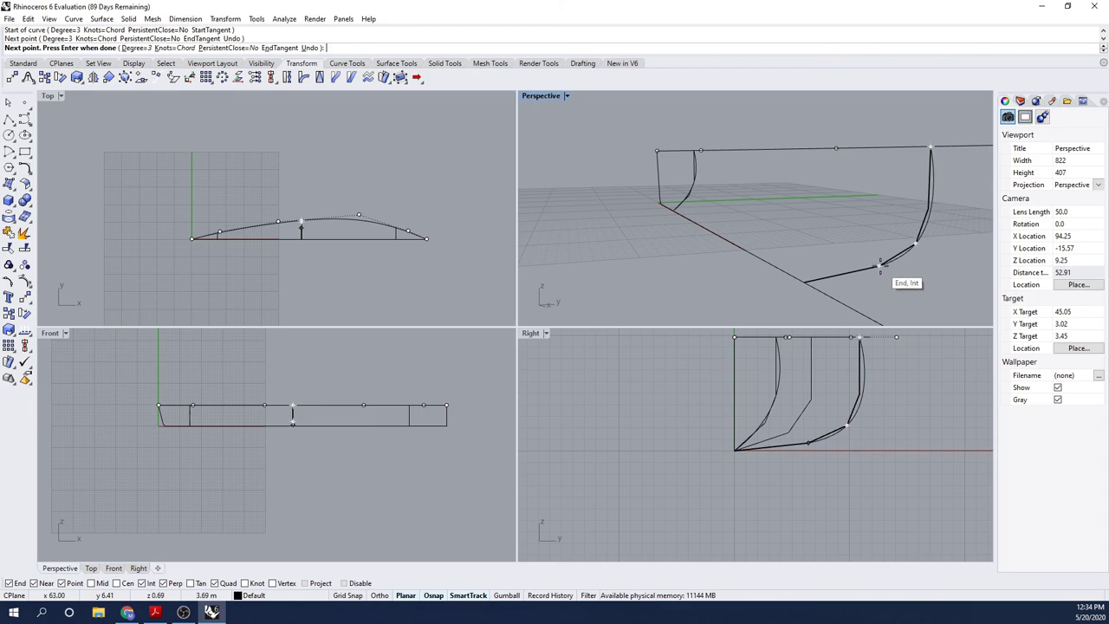
pyautogui.click(880, 267)
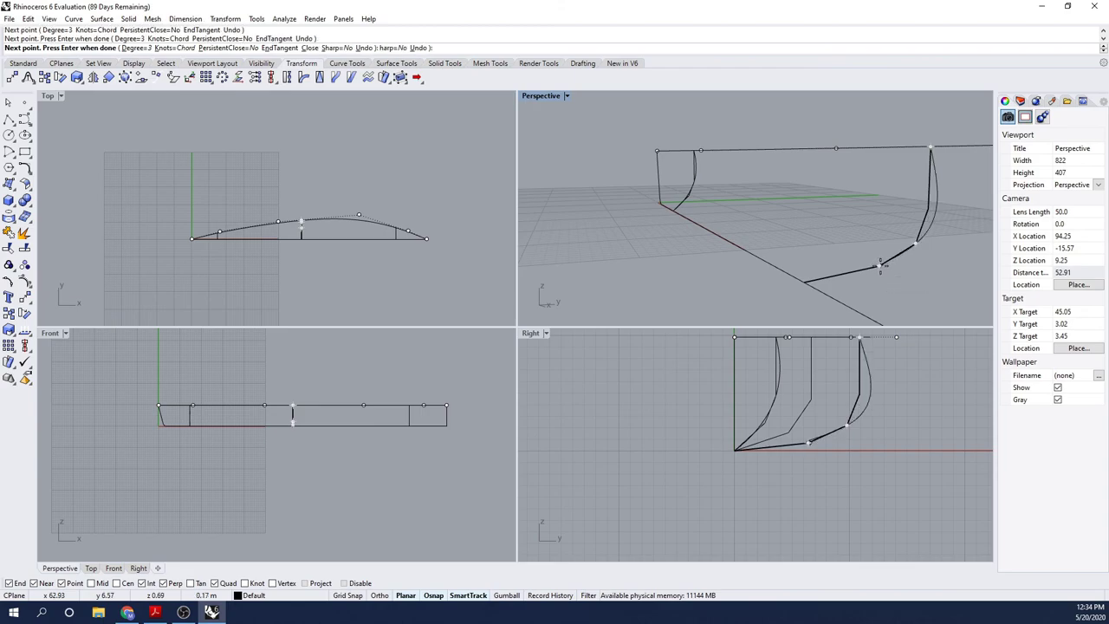
pyautogui.click(802, 281)
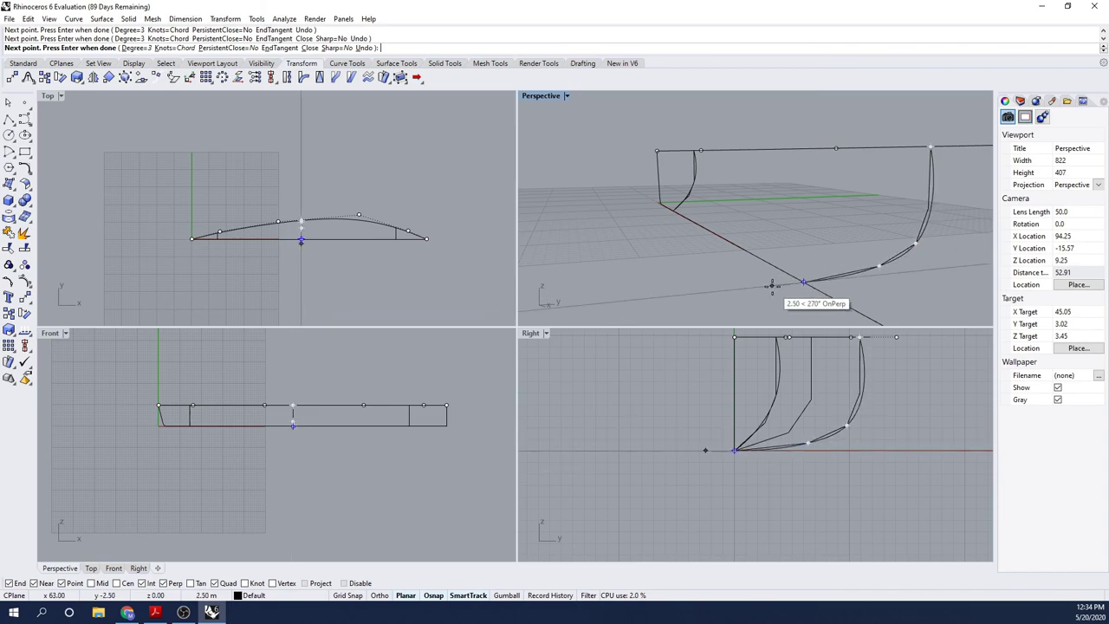
pyautogui.press('Return')
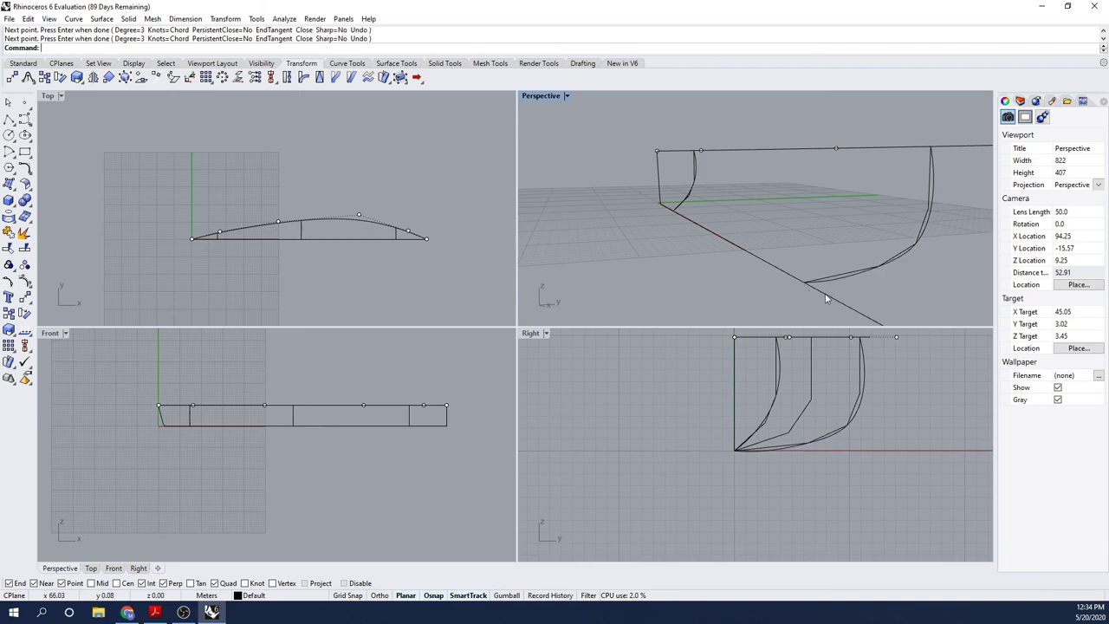
# Draw an interpolated curve through the vertices of the section polyline at x about 117 m, from the raised deck curve to the baseline
pyautogui.moveTo(820, 289); pyautogui.dragTo(858, 217, button='right')
pyautogui.press('Return')
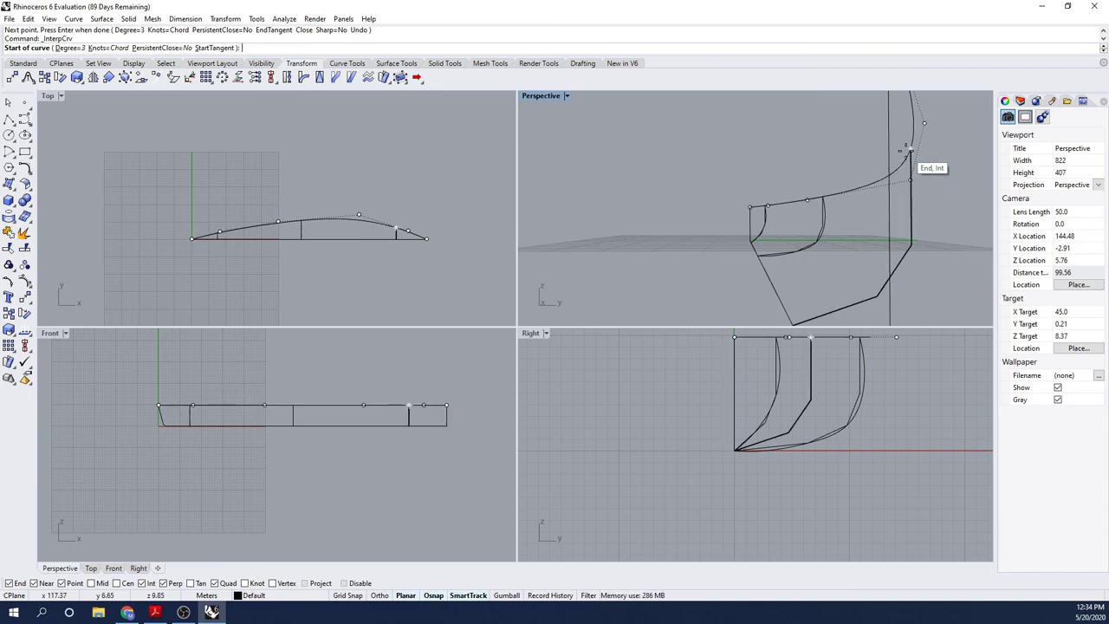
pyautogui.click(906, 149)
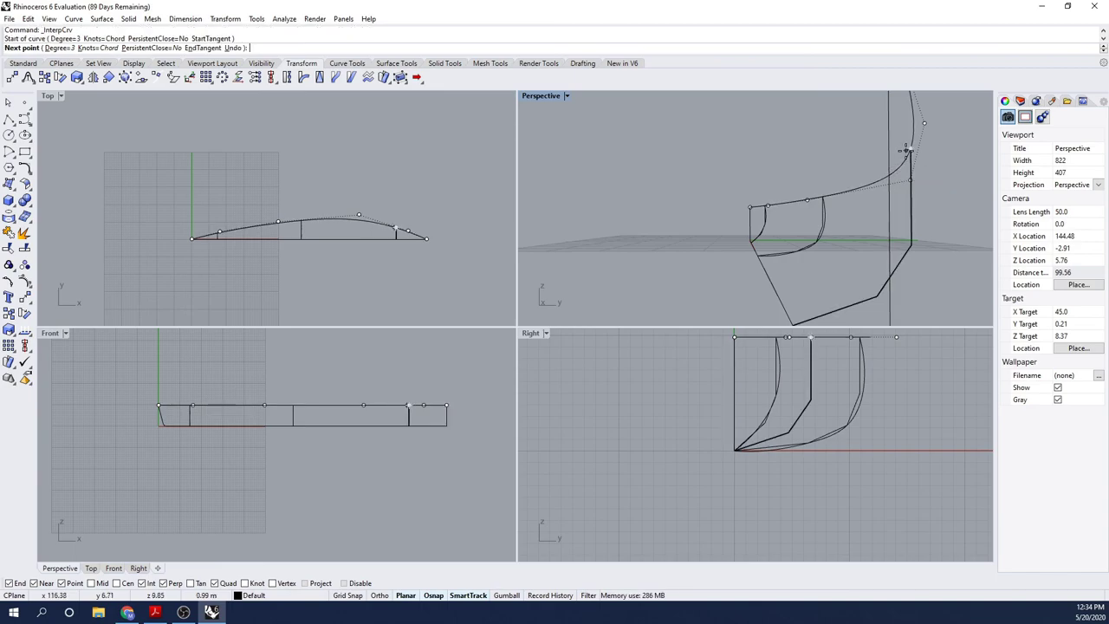
pyautogui.click(908, 243)
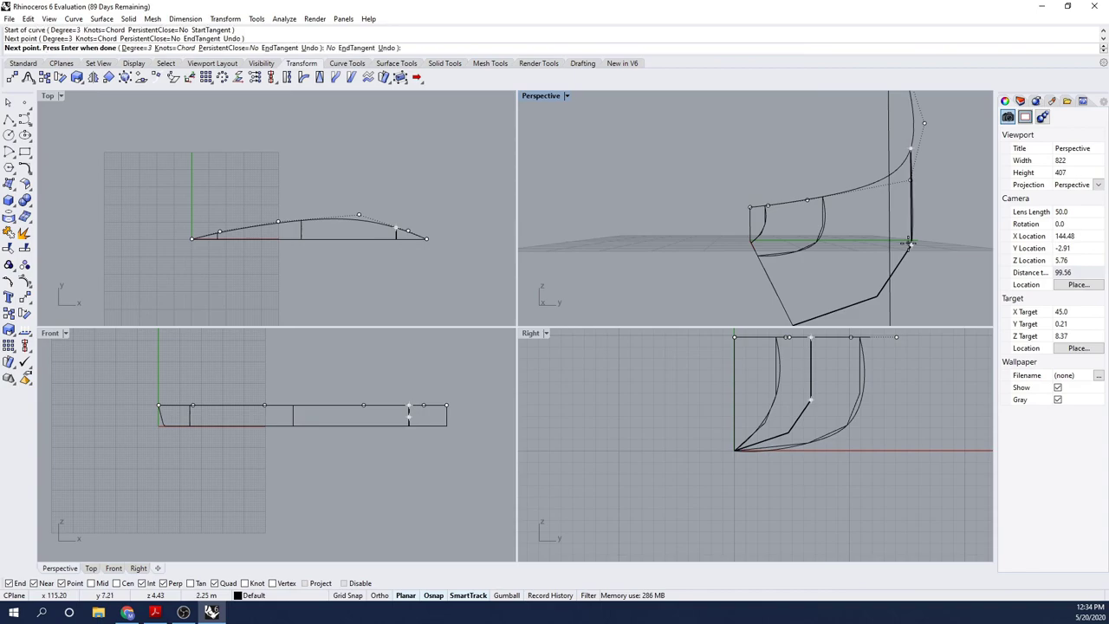
pyautogui.click(873, 293)
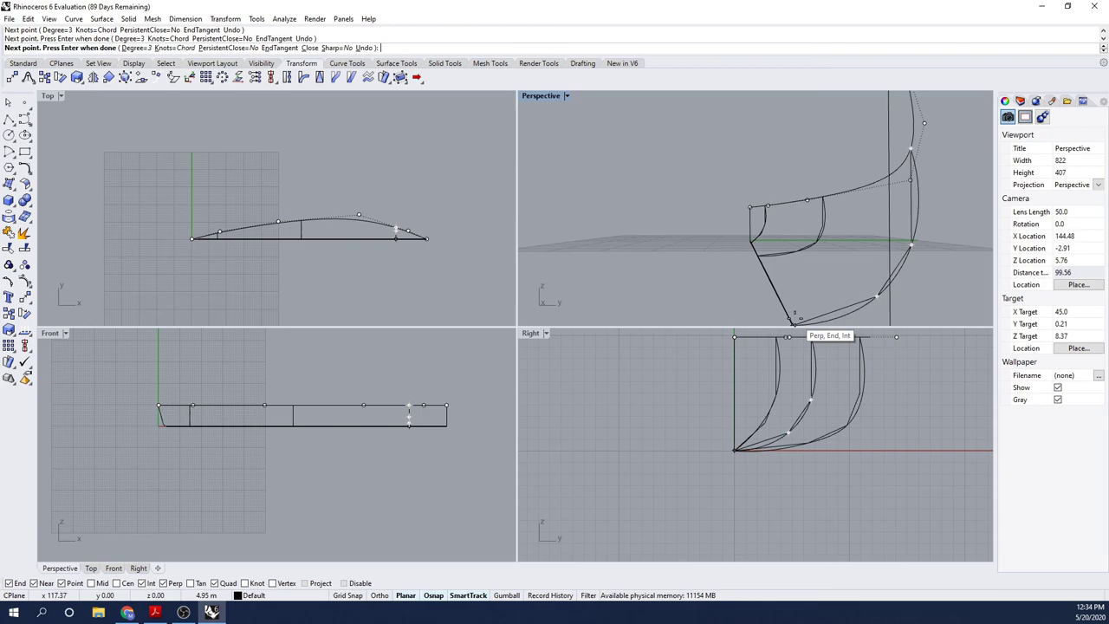
pyautogui.click(794, 314)
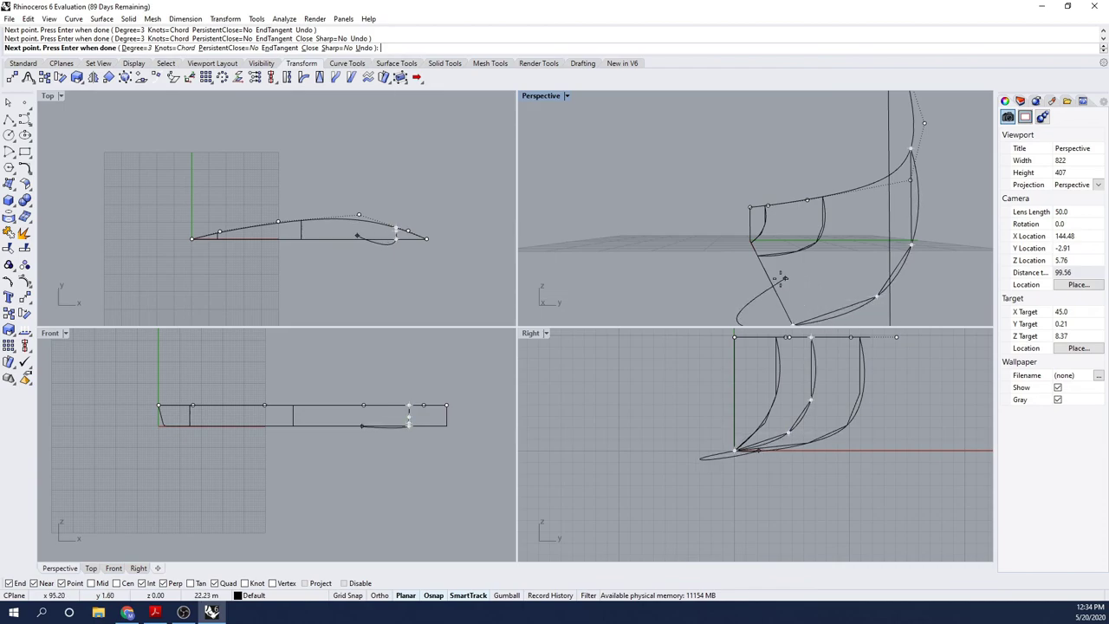
pyautogui.rightClick(759, 279)
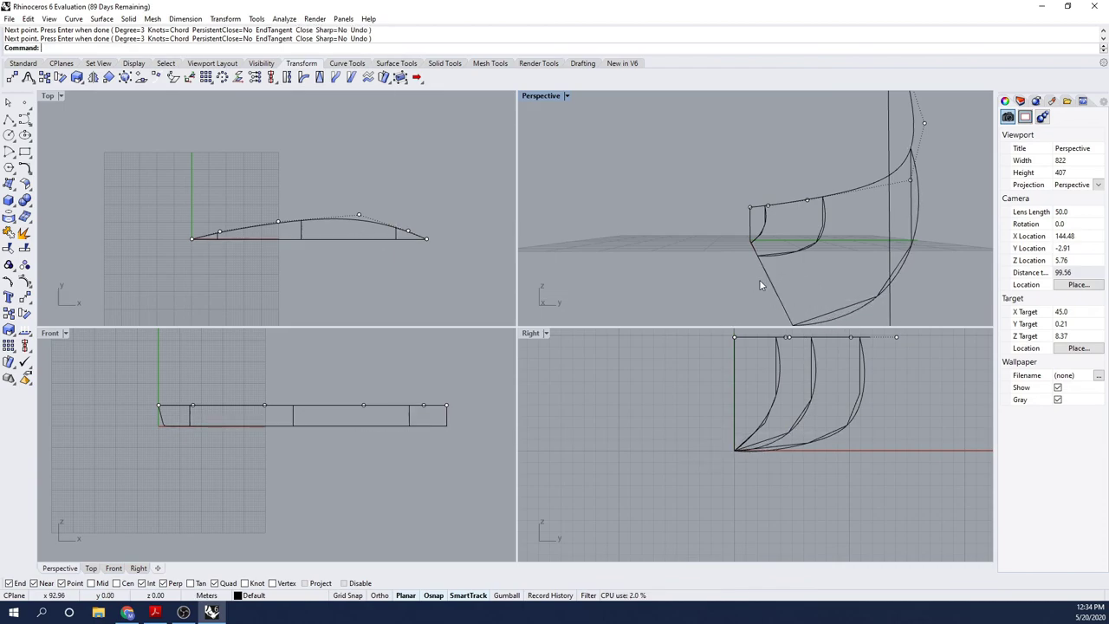
# Examine how the three interpolated section curves follow their polylines and meet the baseline, in side-on and perspective views
pyautogui.moveTo(759, 279); pyautogui.dragTo(773, 297, button='right')
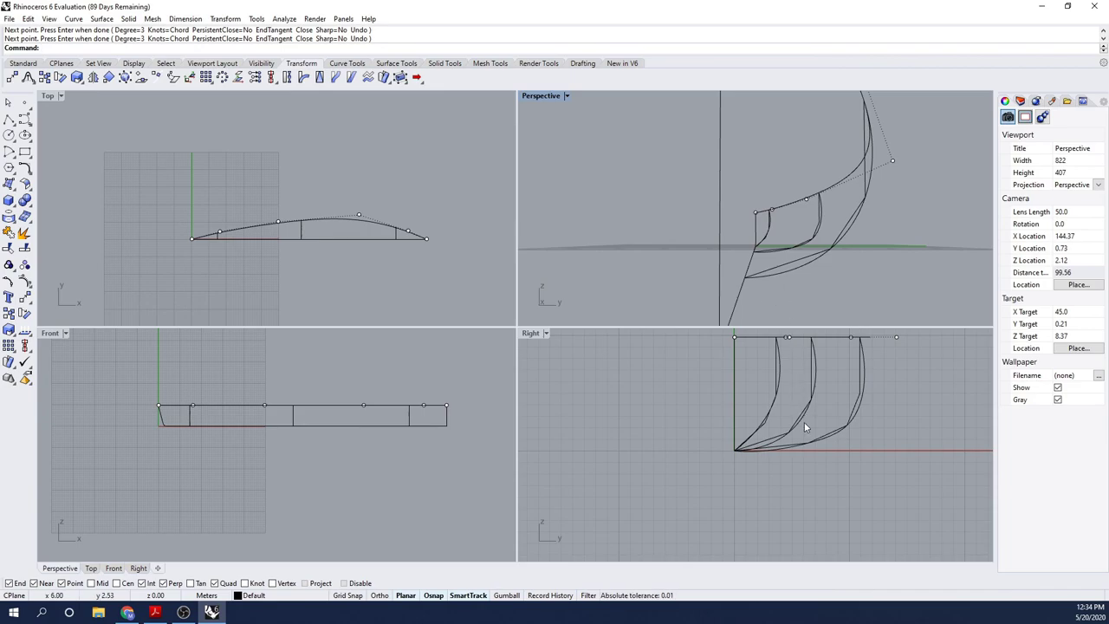
pyautogui.scroll(3, 803, 406)
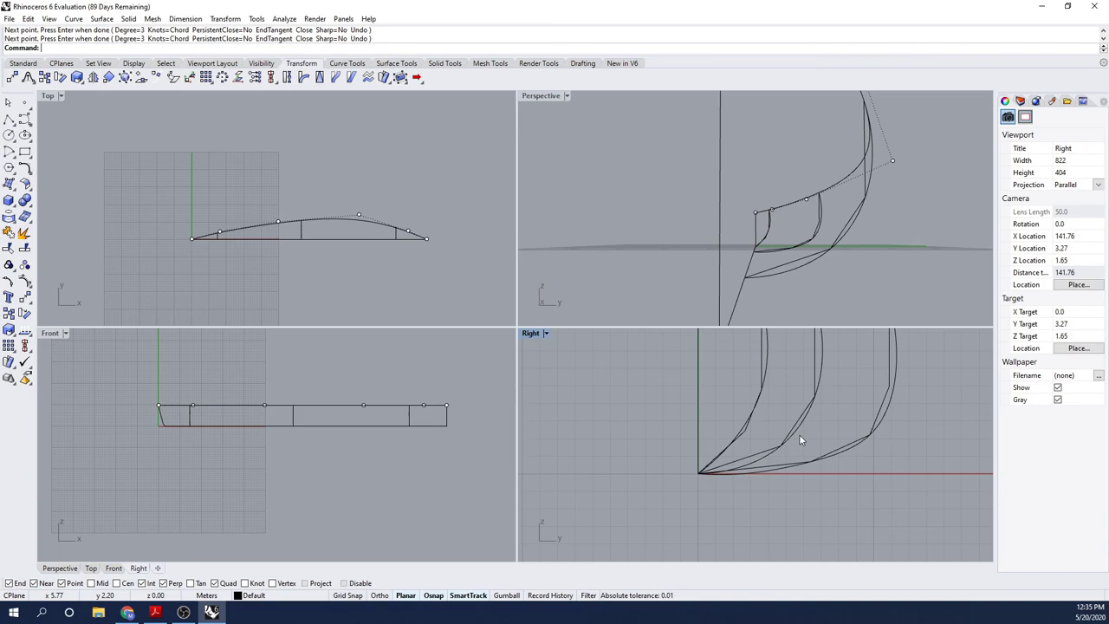
pyautogui.scroll(1, 801, 440)
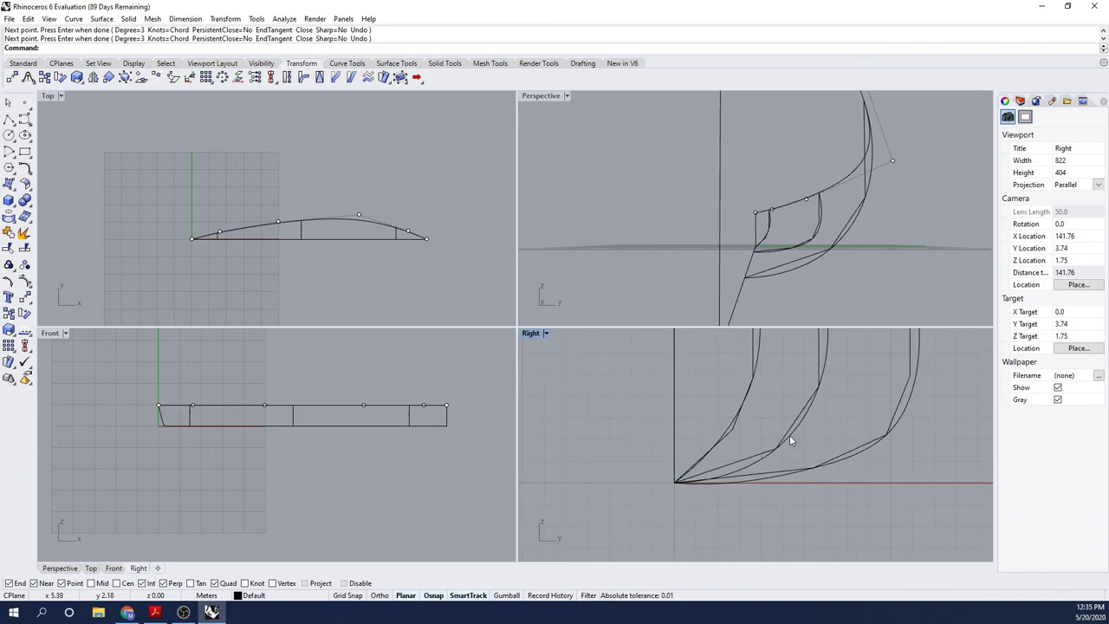
pyautogui.scroll(1, 717, 478)
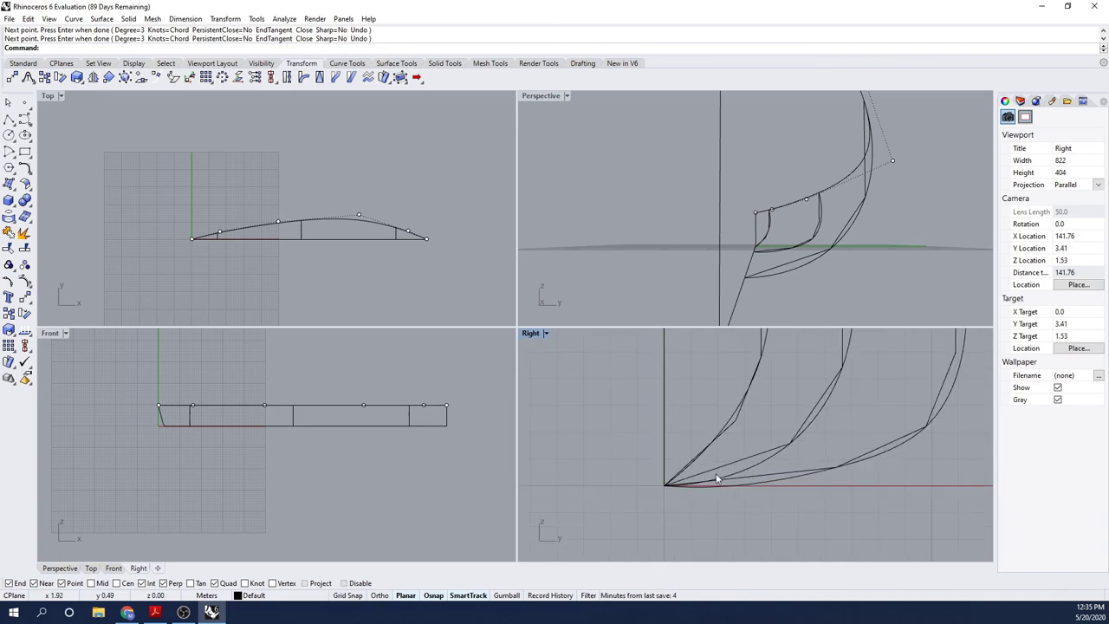
pyautogui.scroll(1, 717, 478)
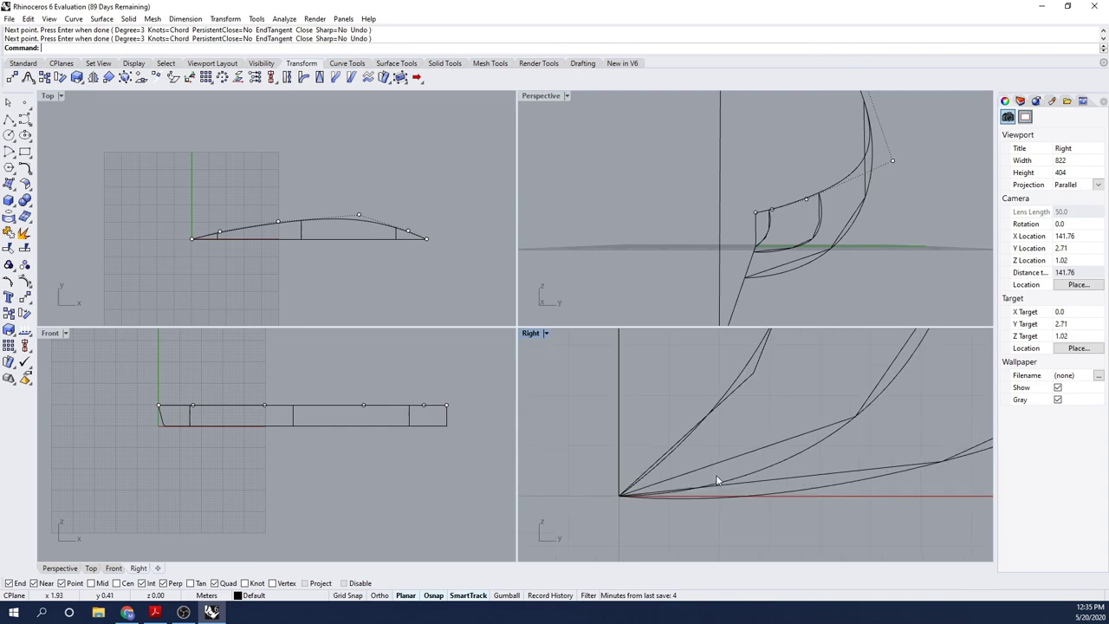
pyautogui.scroll(1, 717, 480)
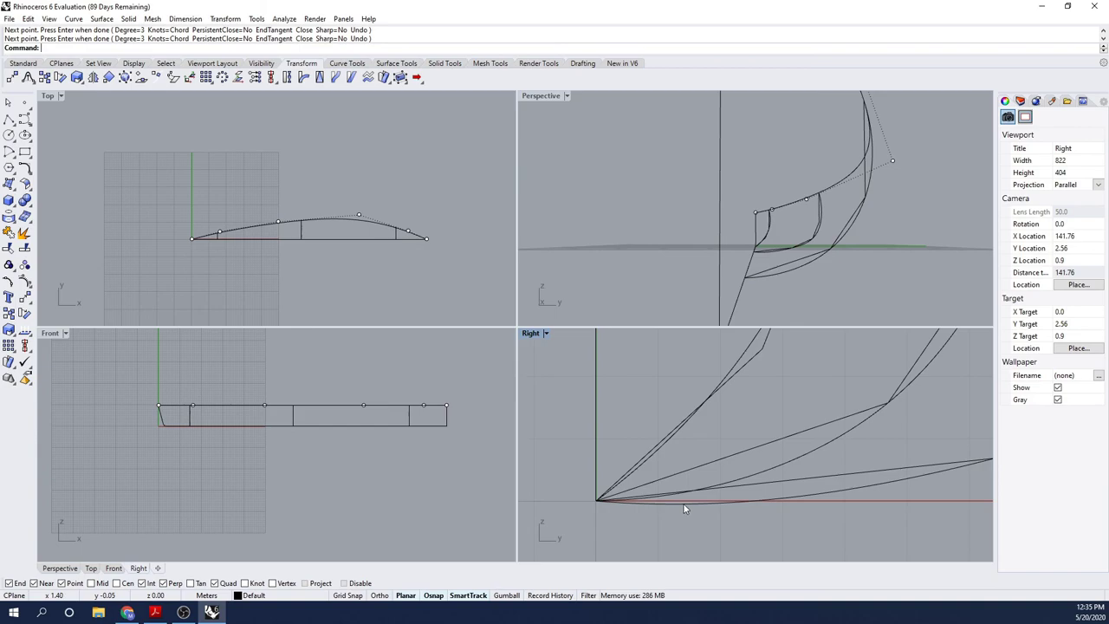
pyautogui.scroll(-1, 685, 510)
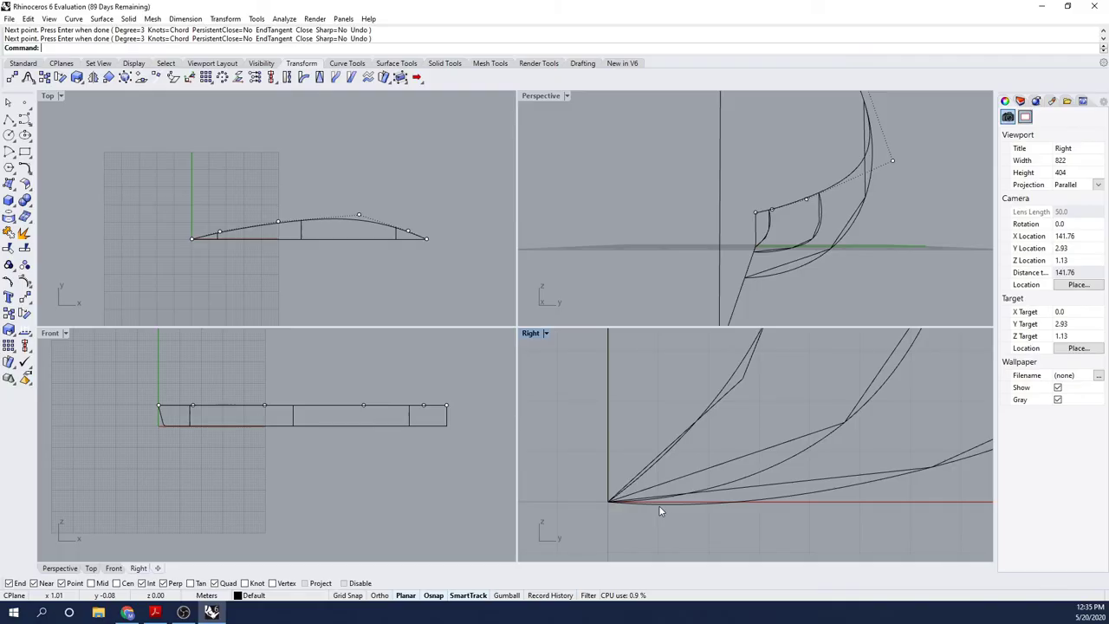
pyautogui.scroll(-1, 659, 510)
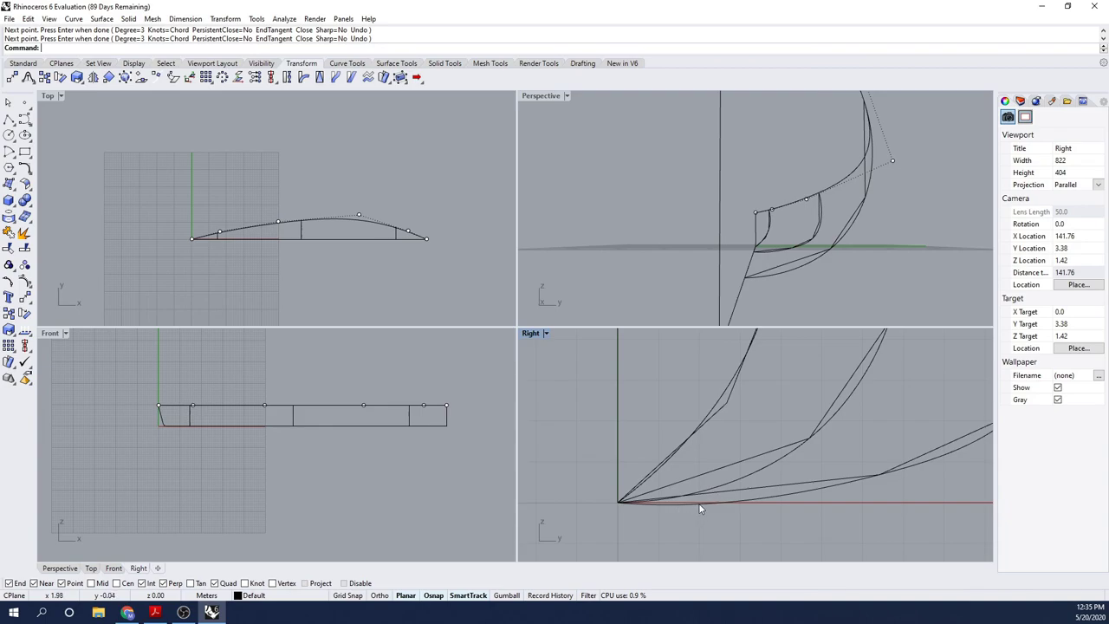
pyautogui.scroll(2, 702, 499)
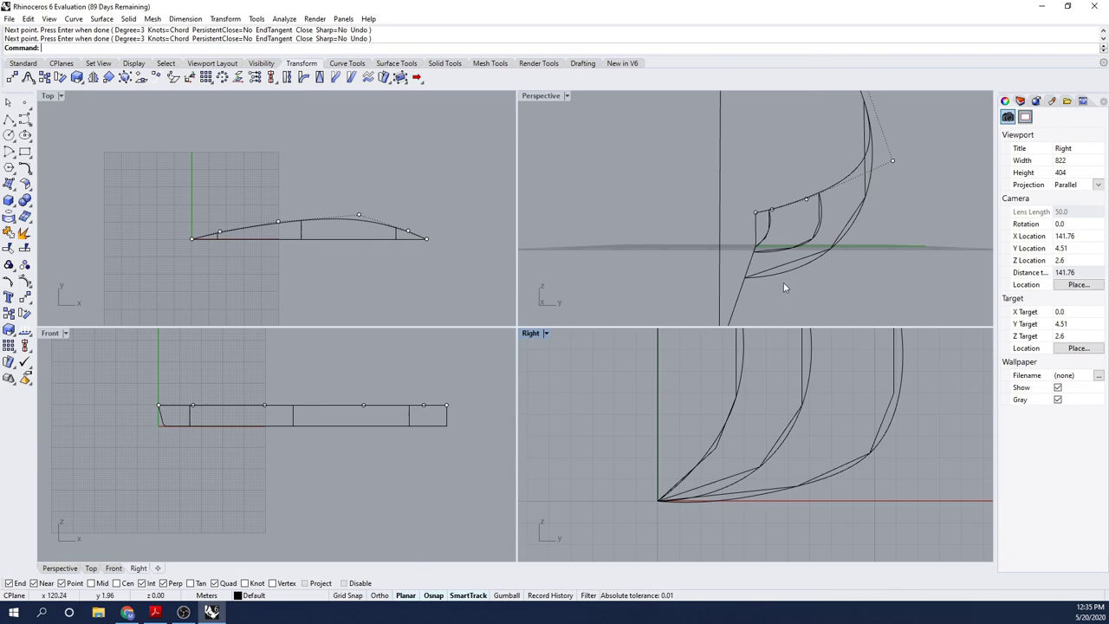
pyautogui.click(854, 264)
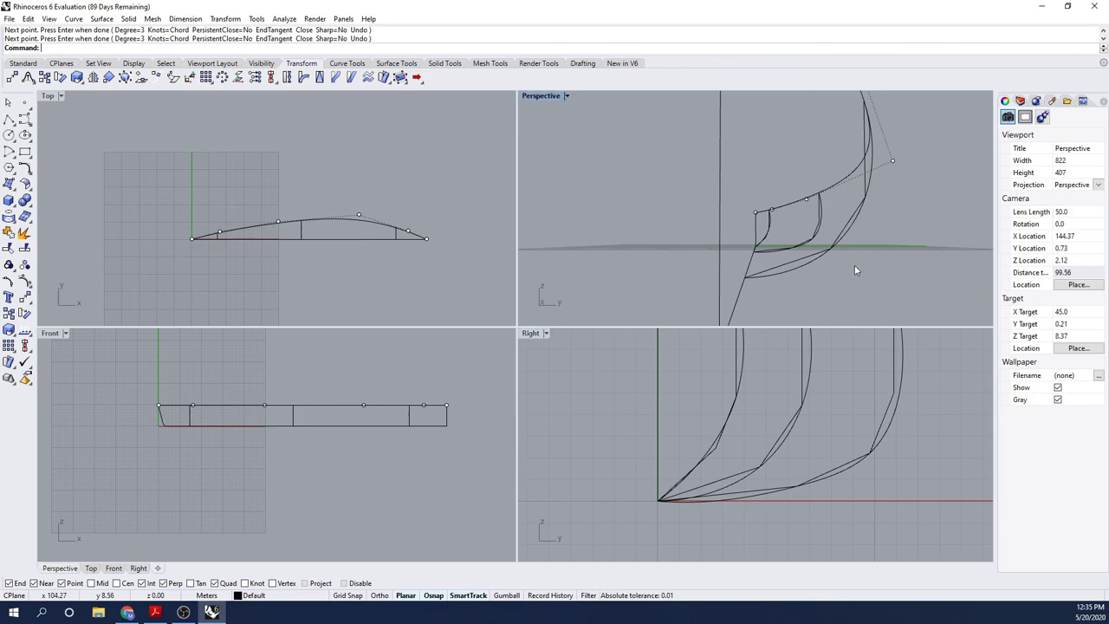
pyautogui.moveTo(854, 264); pyautogui.dragTo(855, 271, button='right')
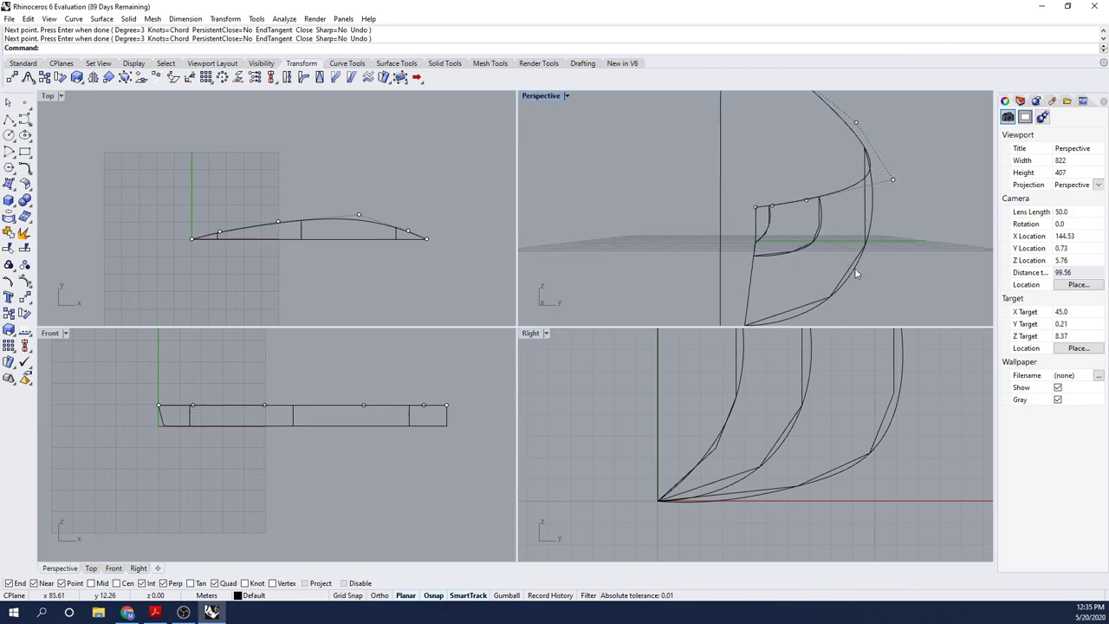
pyautogui.scroll(-4, 854, 266)
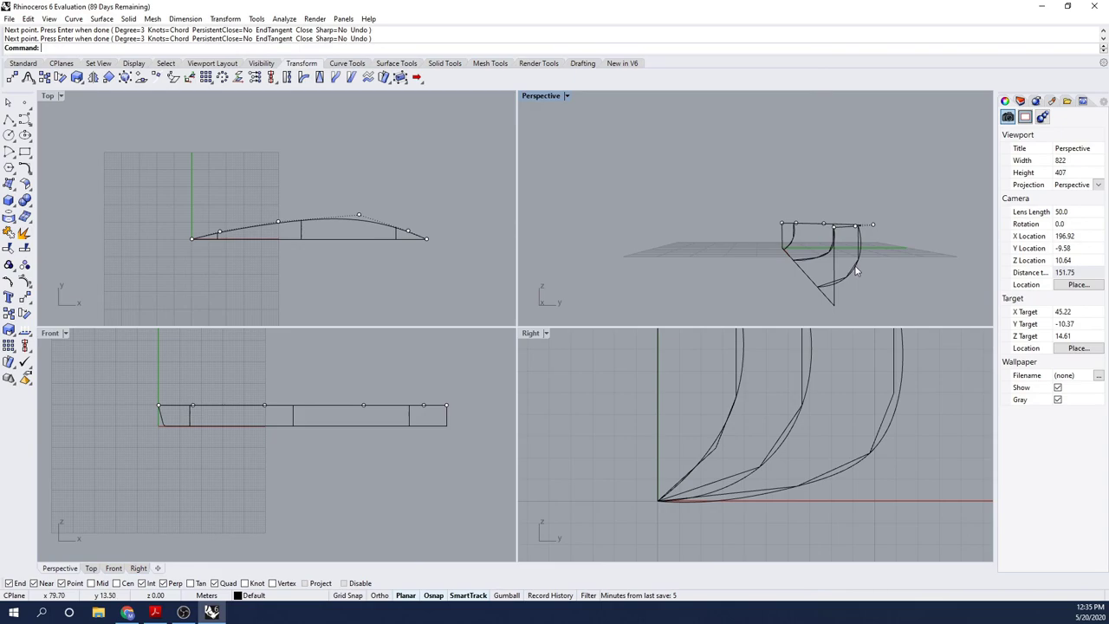
pyautogui.scroll(2, 855, 271)
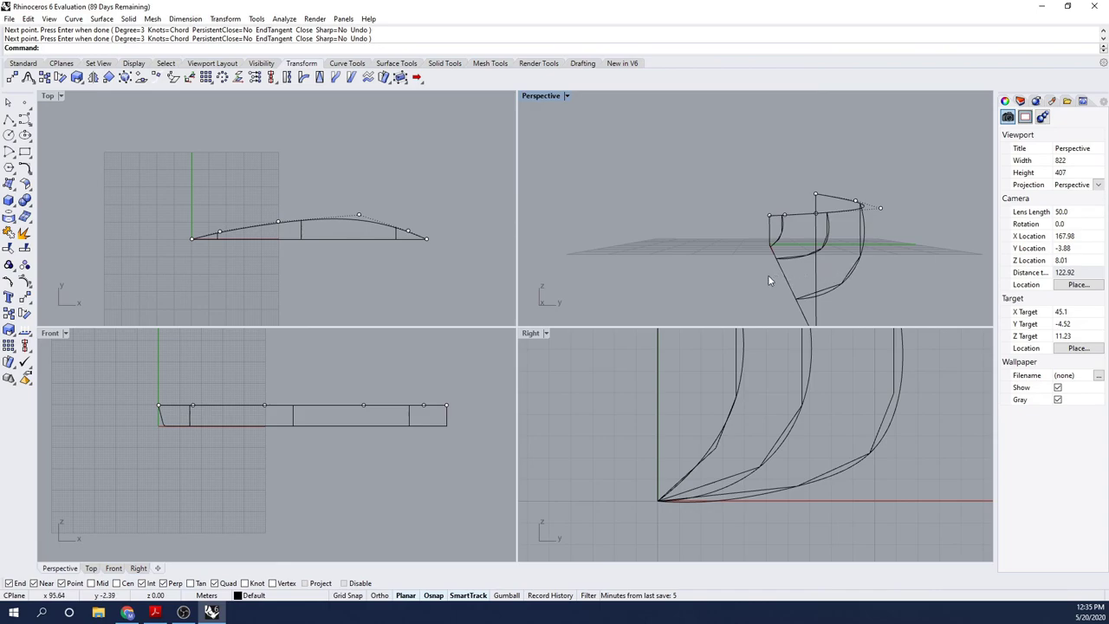
pyautogui.moveTo(763, 282); pyautogui.dragTo(774, 280, button='right')
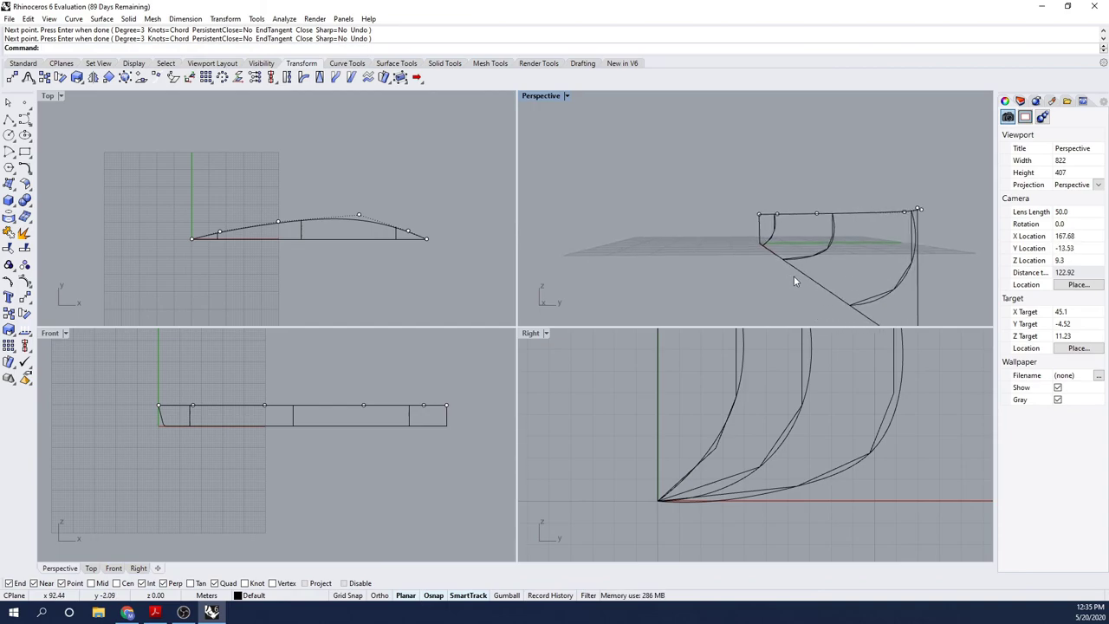
pyautogui.scroll(2, 793, 275)
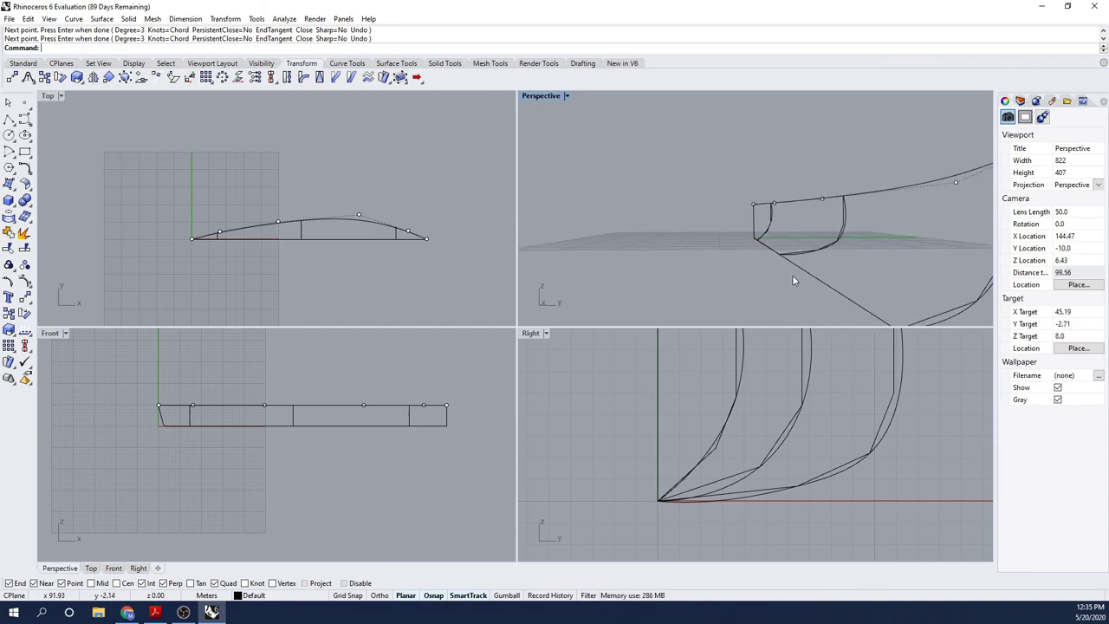
pyautogui.scroll(-3, 791, 275)
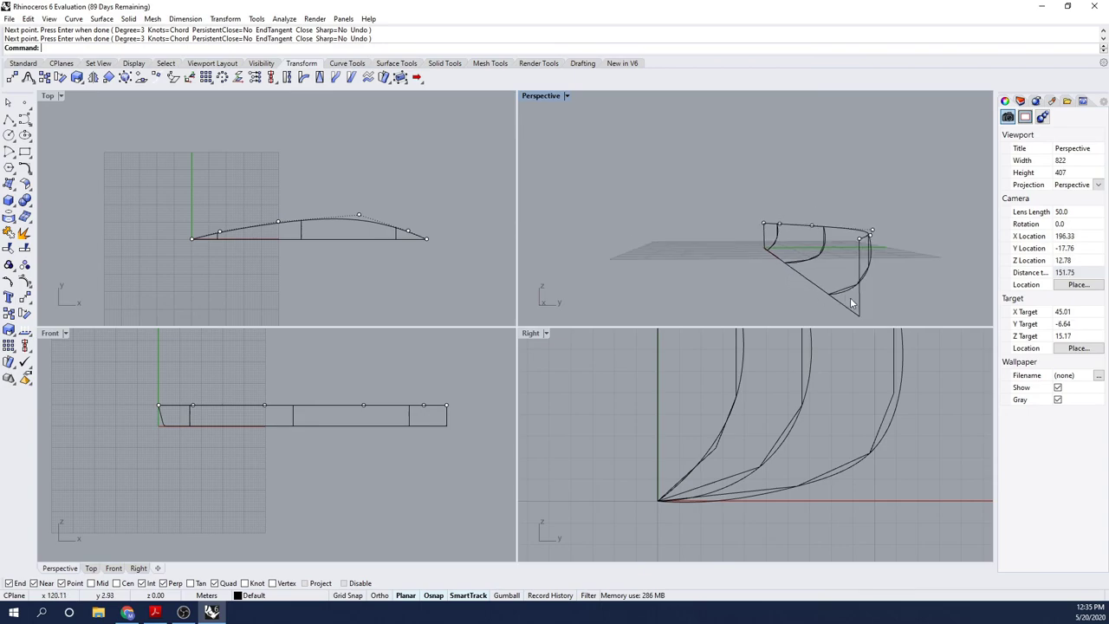
# Select the baseline, the vertical end line at the far end, and the interpolated section curves at x about 117 m and midship
pyautogui.press('Return')
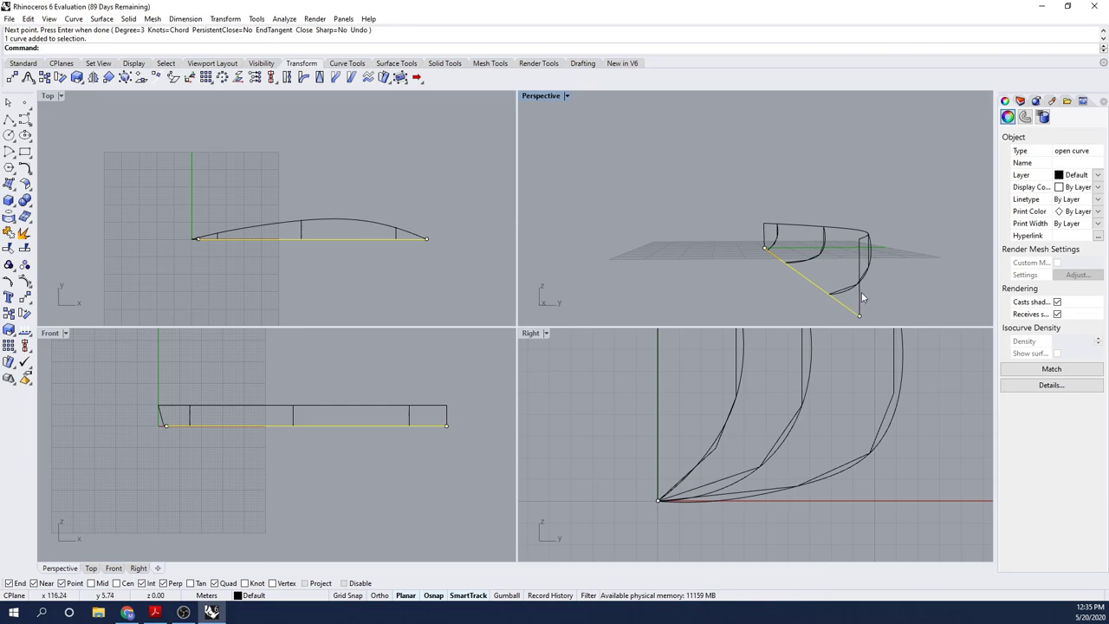
pyautogui.keyDown('shift'); pyautogui.click(858, 290); pyautogui.keyUp('shift')
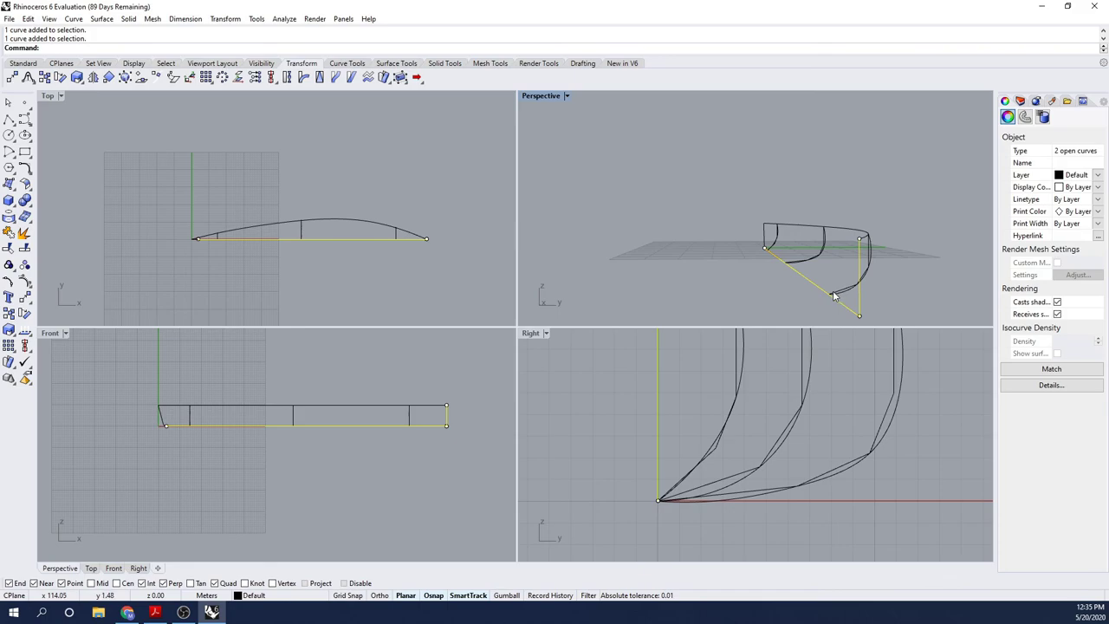
pyautogui.scroll(3, 833, 296)
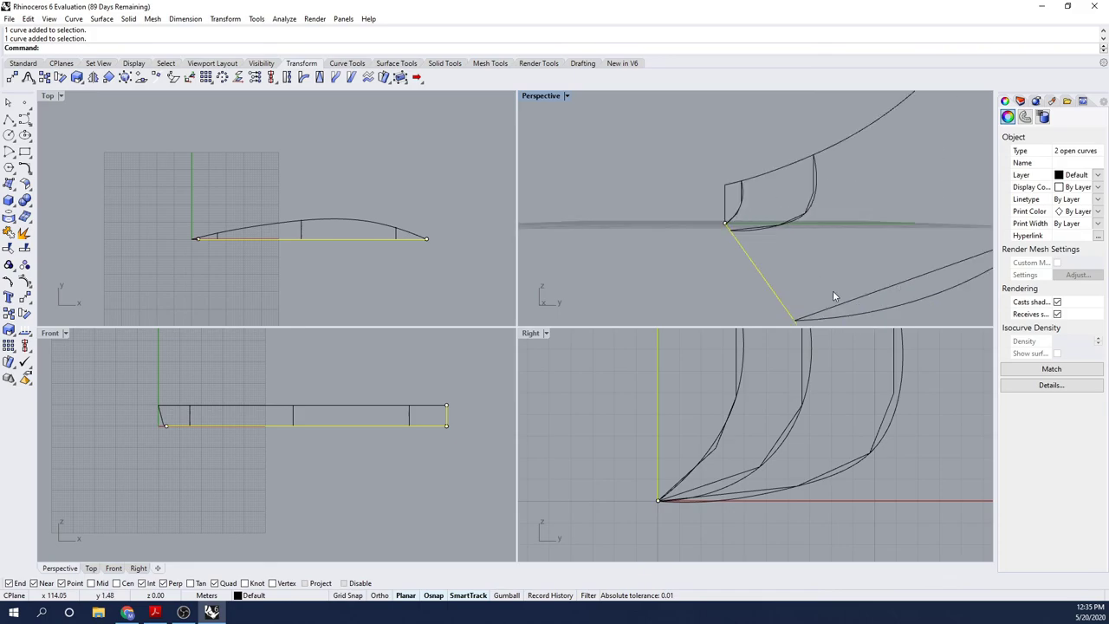
pyautogui.keyDown('shift'); pyautogui.click(877, 310); pyautogui.keyUp('shift')
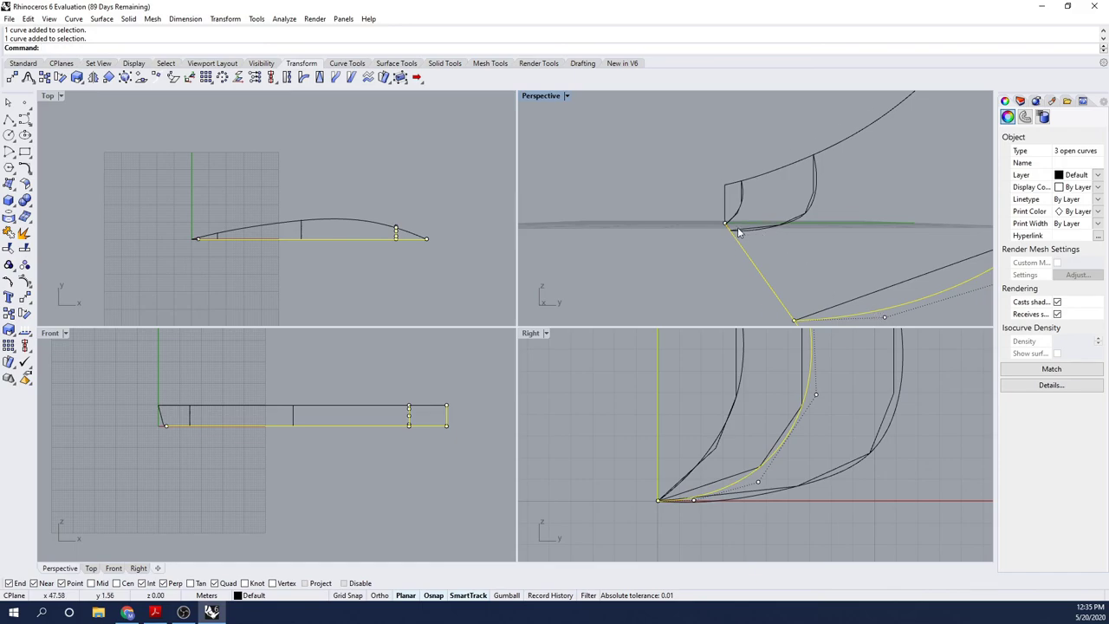
pyautogui.scroll(1, 743, 232)
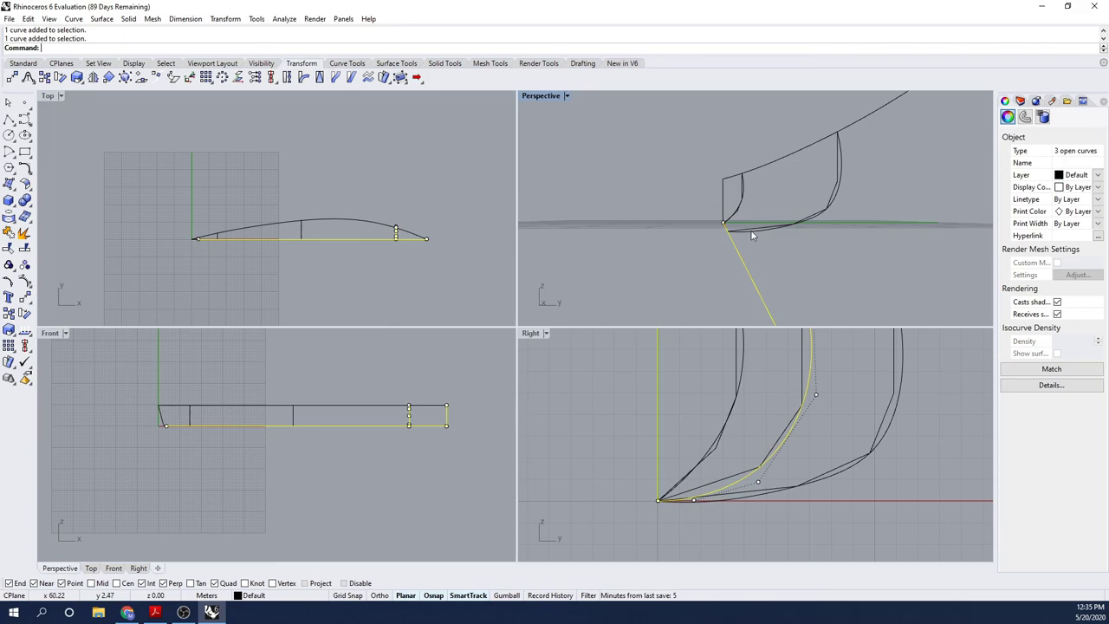
pyautogui.click(750, 232)
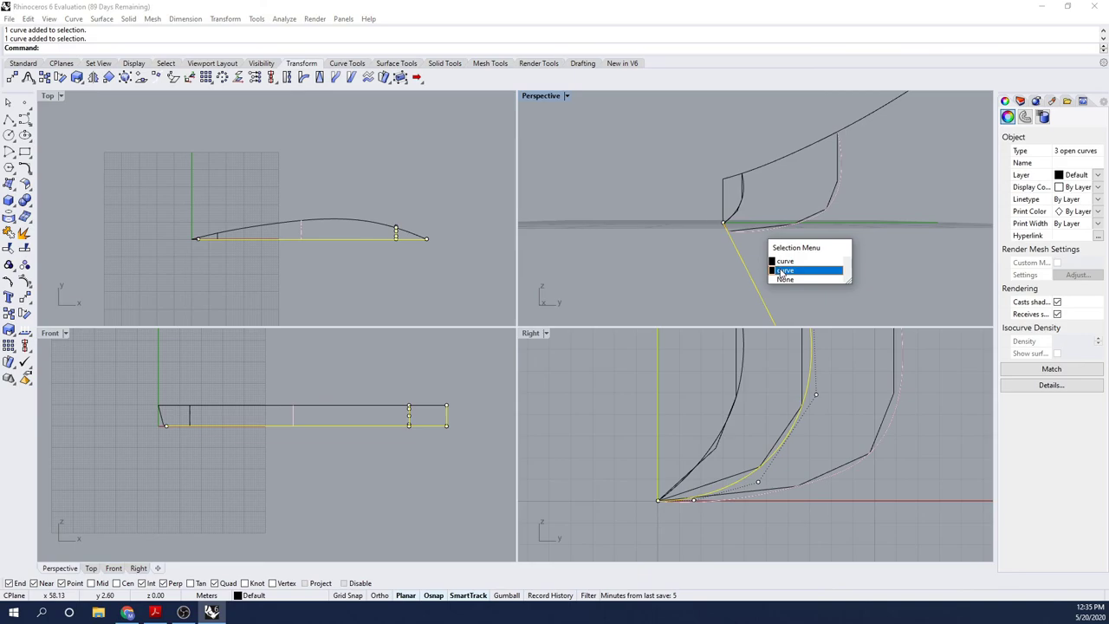
pyautogui.click(782, 271)
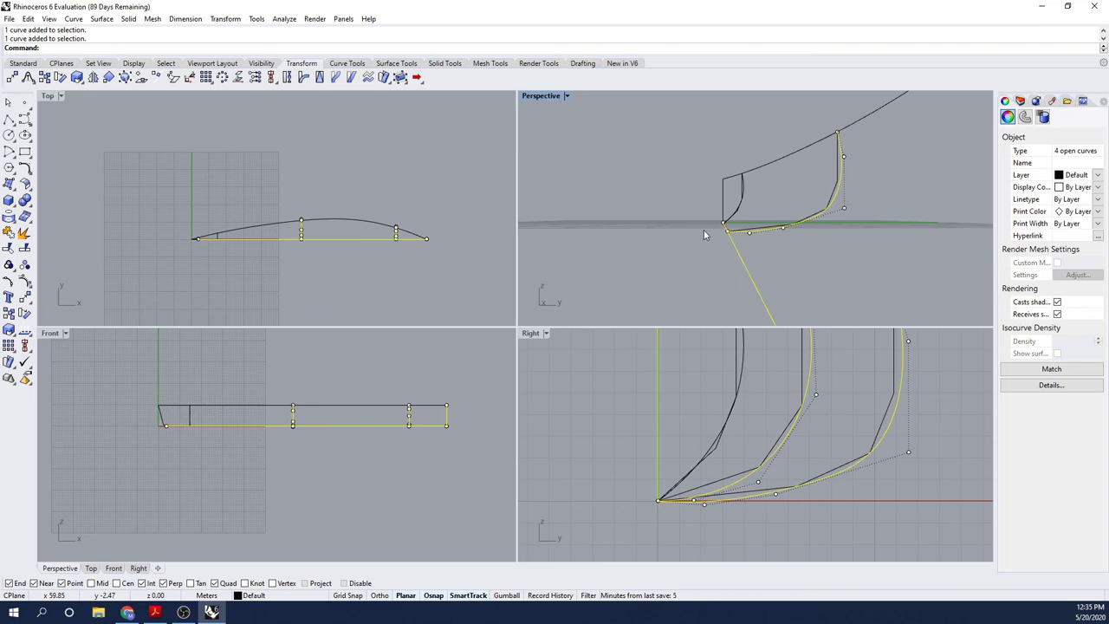
# Add the interpolated section curve nearest the origin, the sloping end profile at the origin, and the raised deck curve to the selection
pyautogui.scroll(-2, 703, 234)
pyautogui.keyDown('shift'); pyautogui.moveTo(703, 229); pyautogui.dragTo(736, 249, button='right'); pyautogui.keyUp('shift')
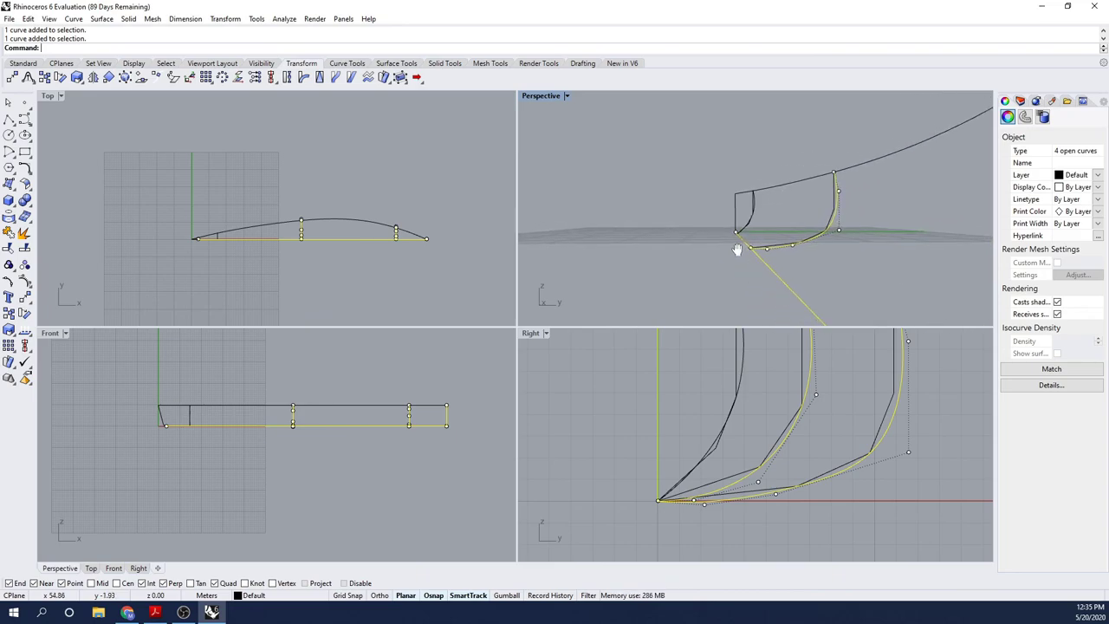
pyautogui.scroll(2, 740, 230)
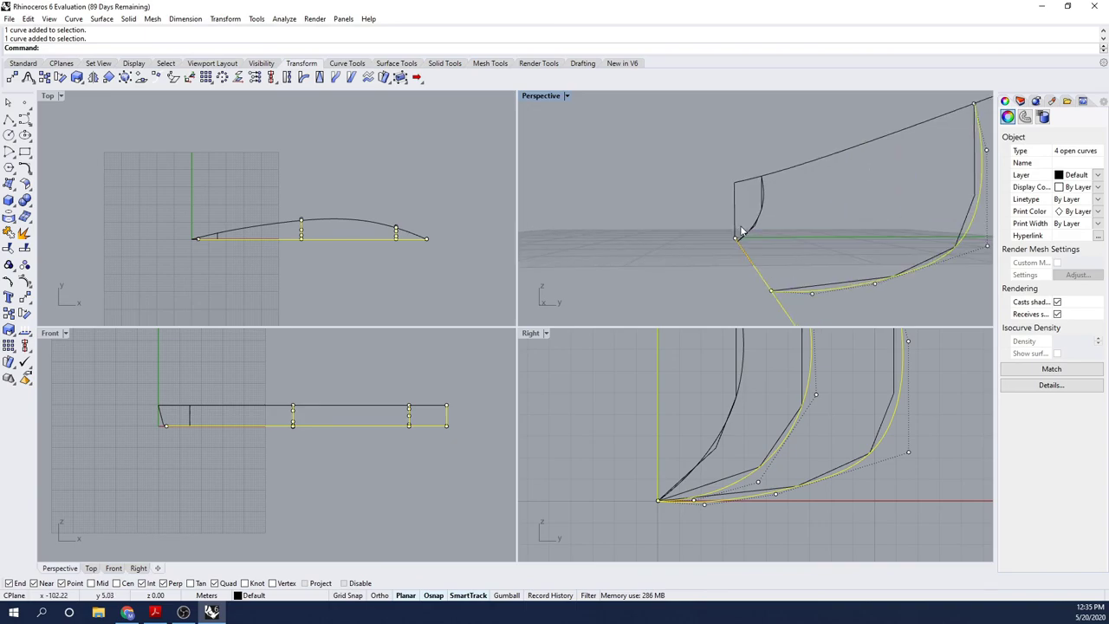
pyautogui.scroll(2, 750, 235)
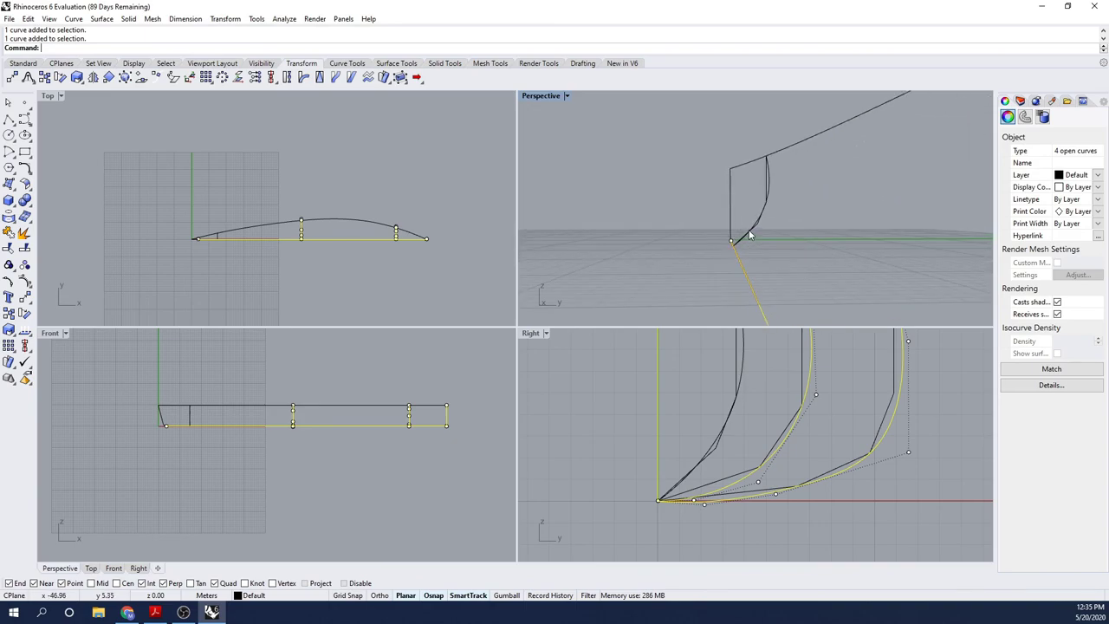
pyautogui.scroll(2, 750, 235)
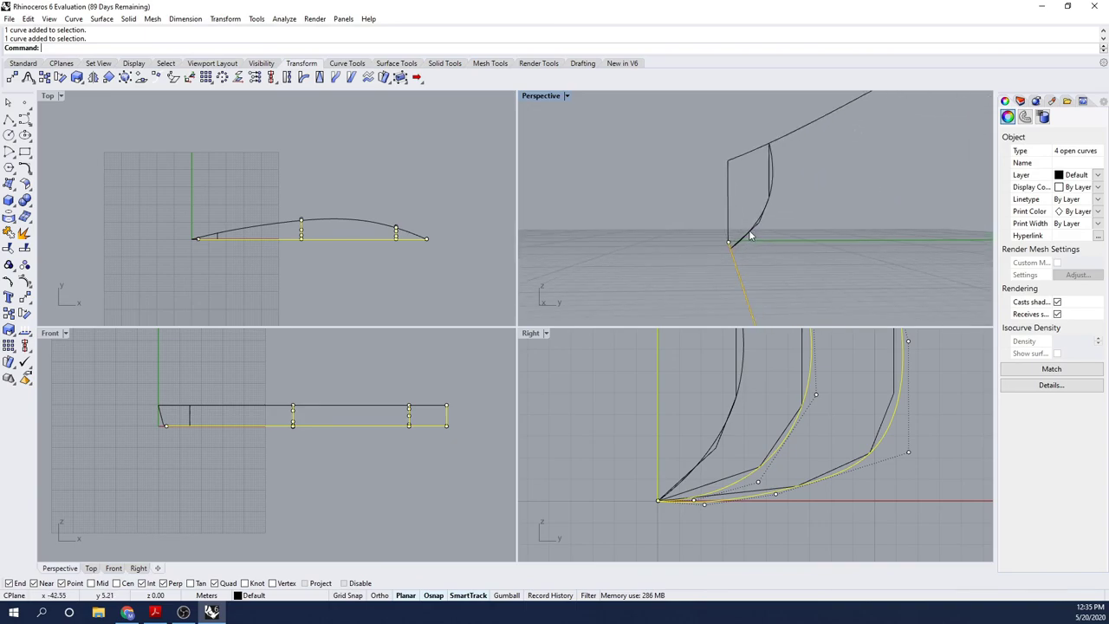
pyautogui.click(775, 165)
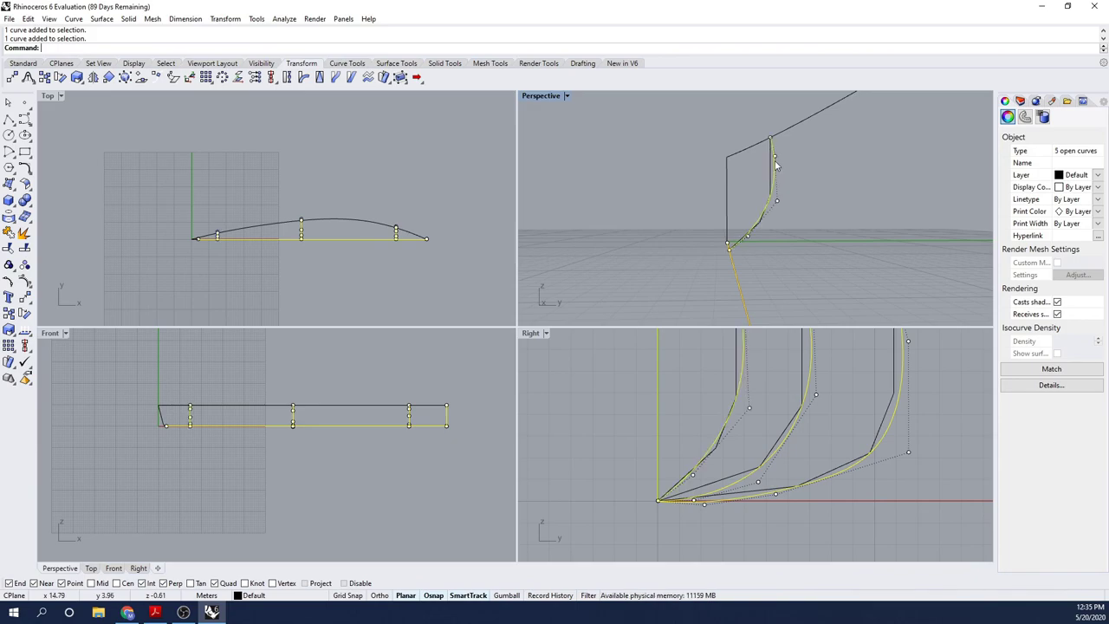
pyautogui.keyDown('shift'); pyautogui.click(727, 186); pyautogui.keyUp('shift')
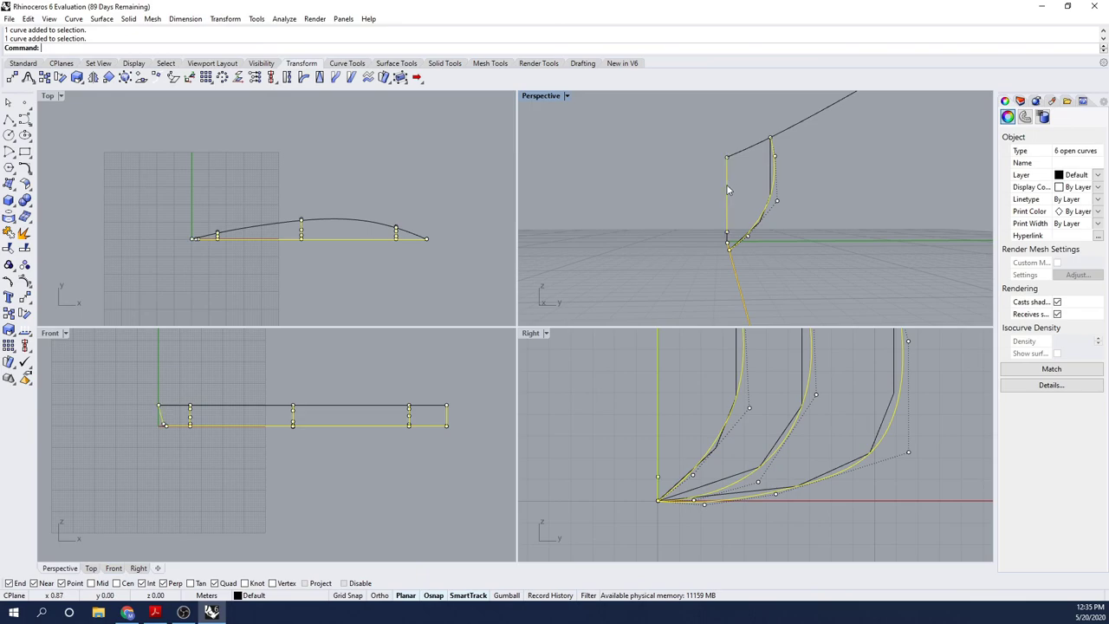
pyautogui.keyDown('shift'); pyautogui.click(802, 120); pyautogui.keyUp('shift')
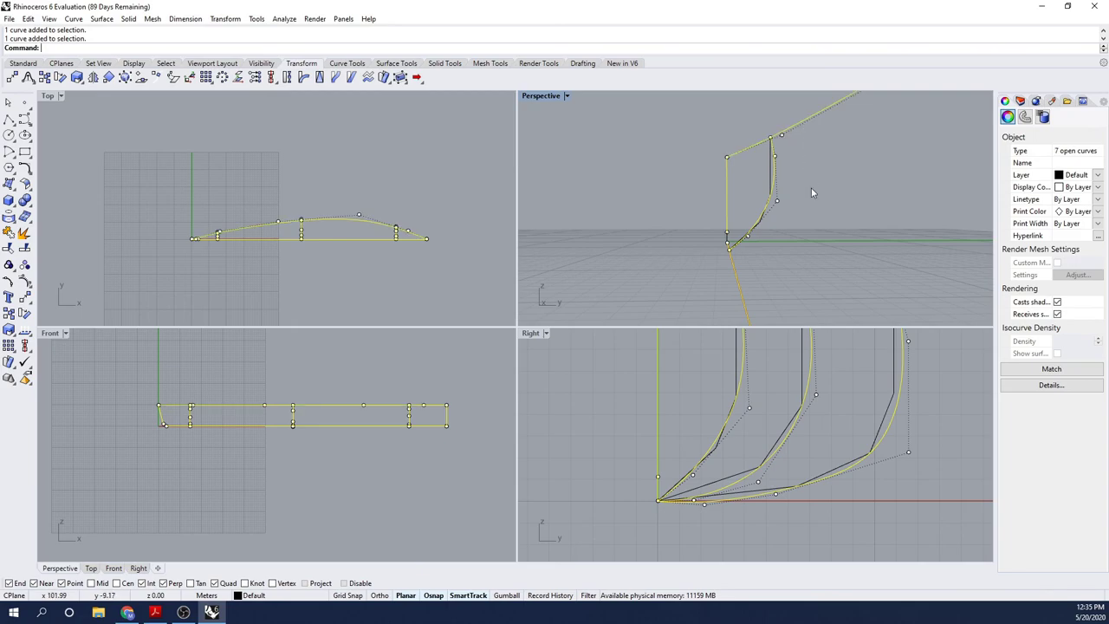
# Make Layer 01 the current layer and move the selected hull curves onto it
pyautogui.scroll(-3, 810, 206)
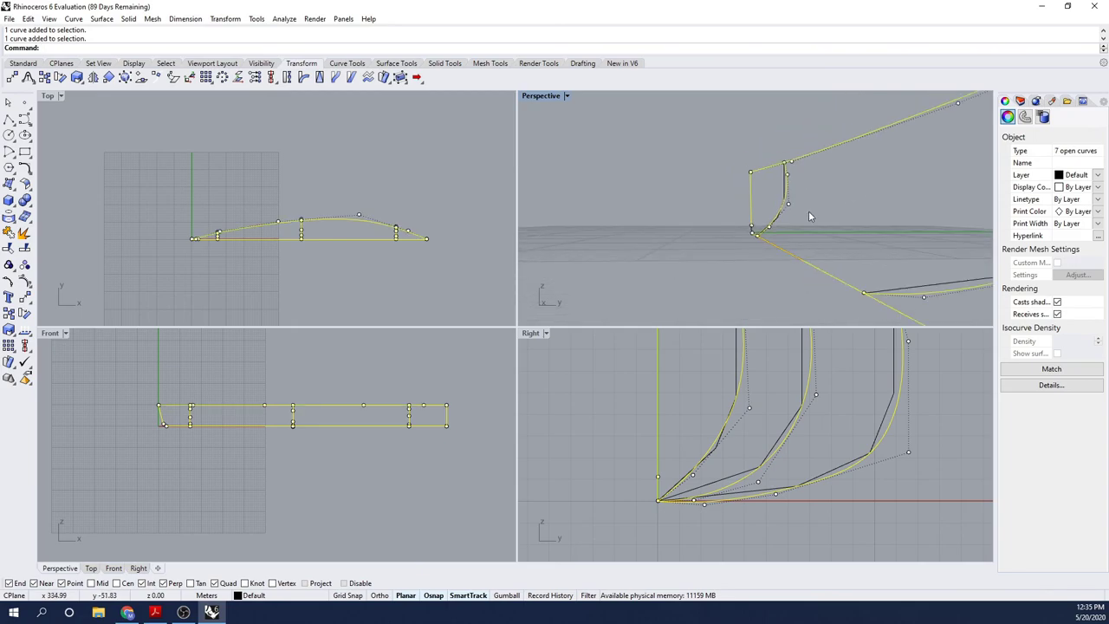
pyautogui.scroll(-4, 809, 211)
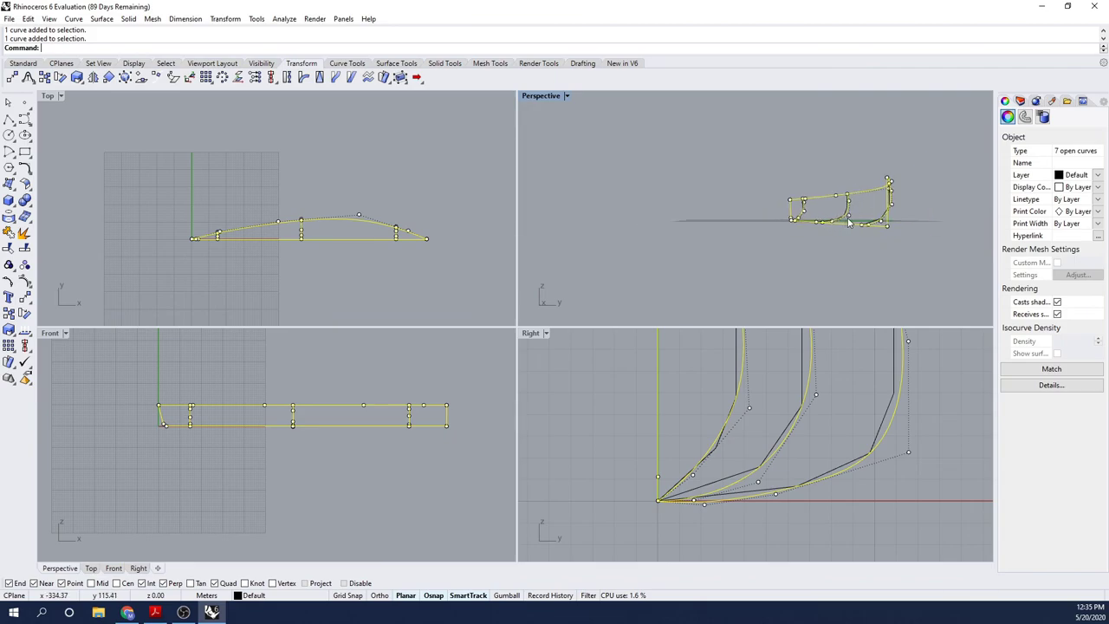
pyautogui.moveTo(849, 223); pyautogui.dragTo(825, 239, button='right')
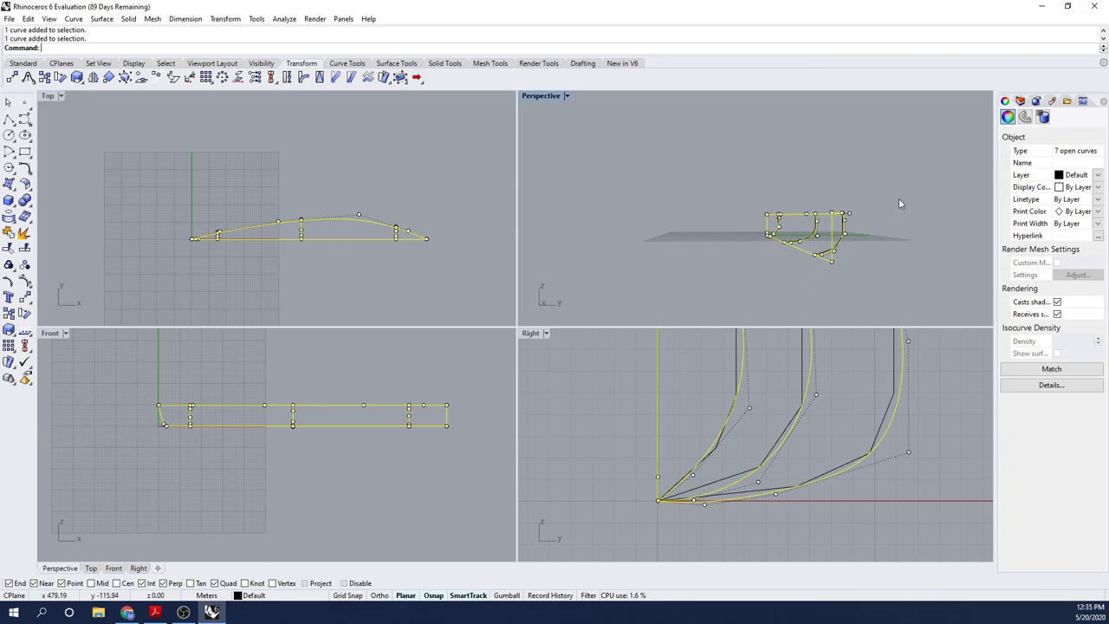
pyautogui.click(1020, 101)
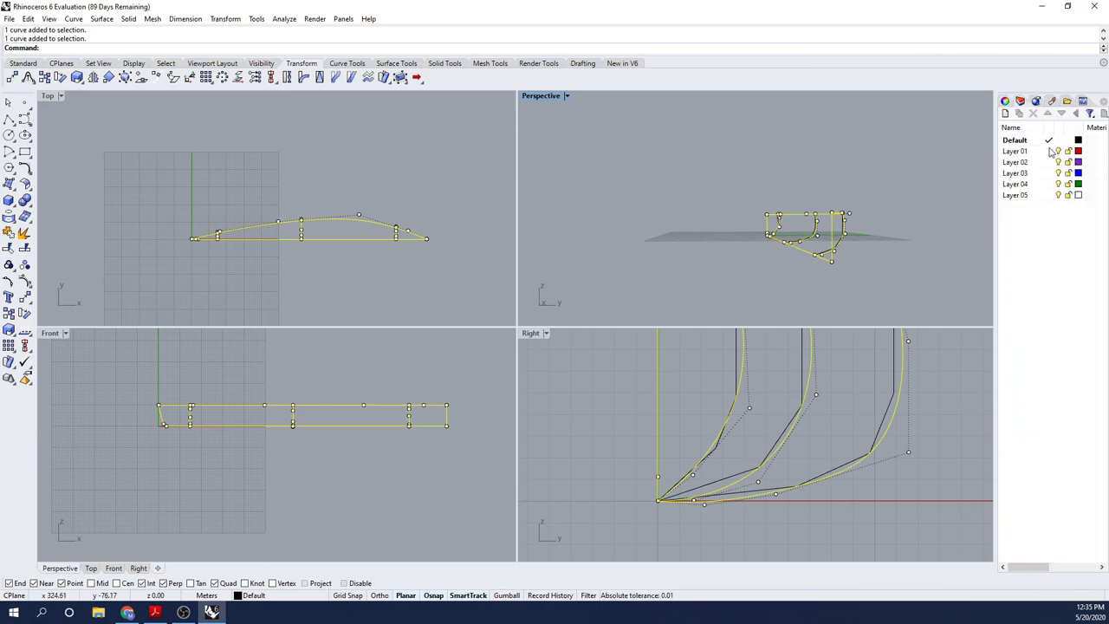
pyautogui.click(1049, 152)
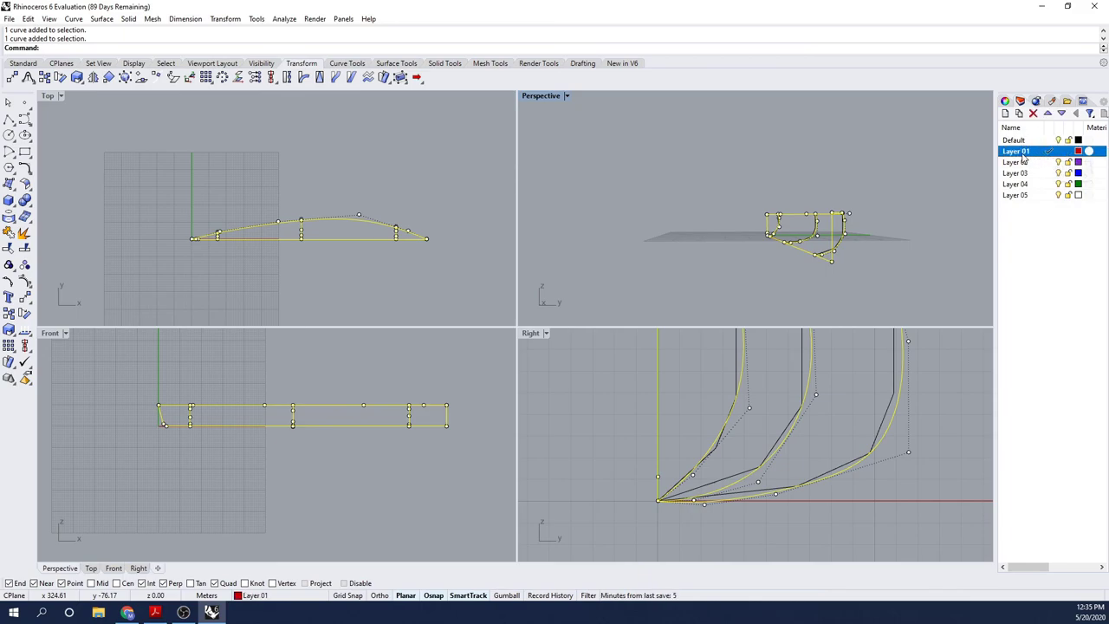
pyautogui.rightClick(1023, 155)
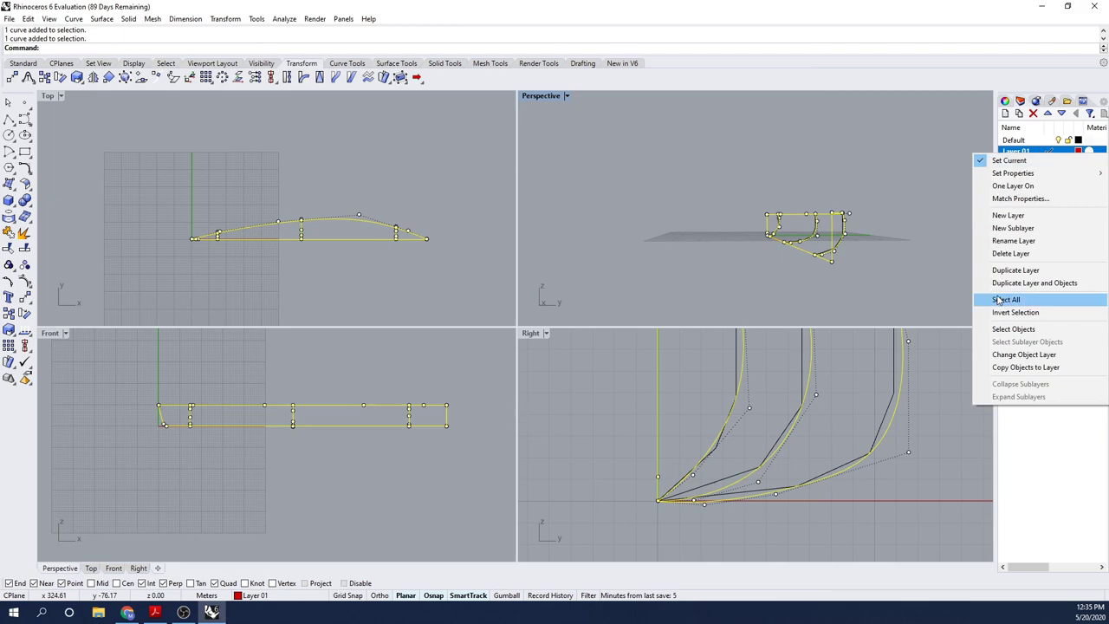
pyautogui.click(1010, 358)
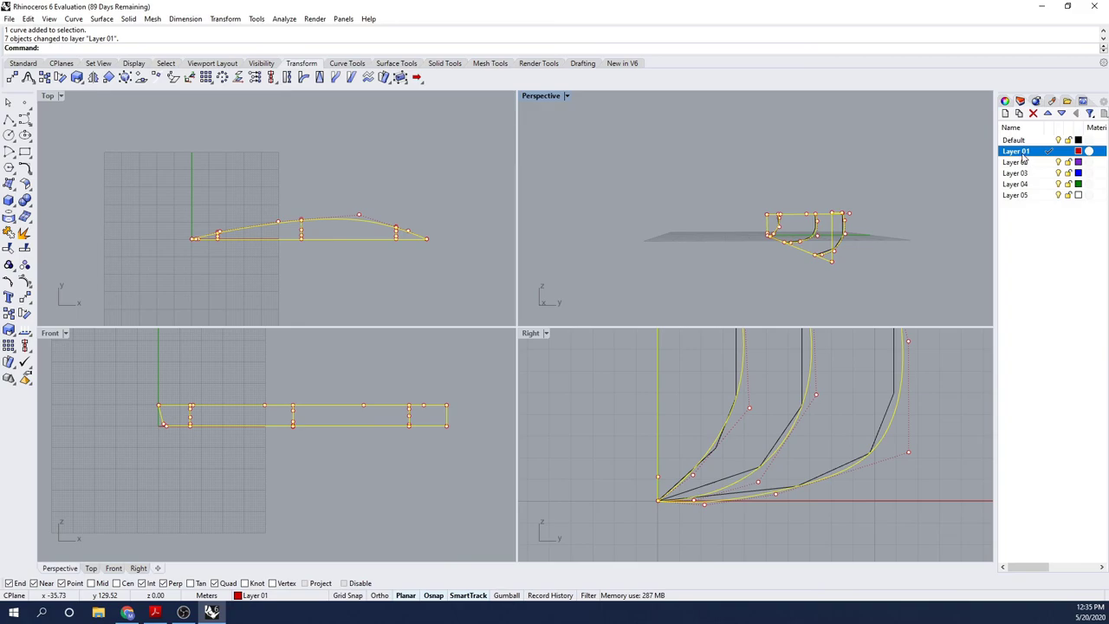
# Rename Layer 01 as Construction and clear the curve selection
pyautogui.doubleClick(1022, 156)
pyautogui.write('Construction')
pyautogui.press('Return')
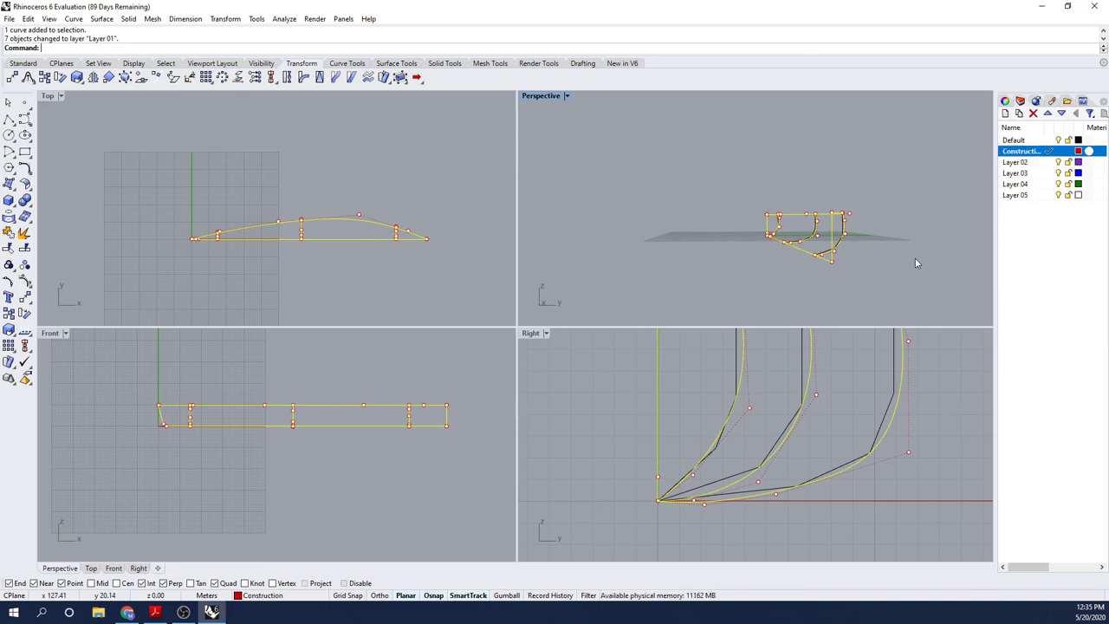
pyautogui.press('Escape')
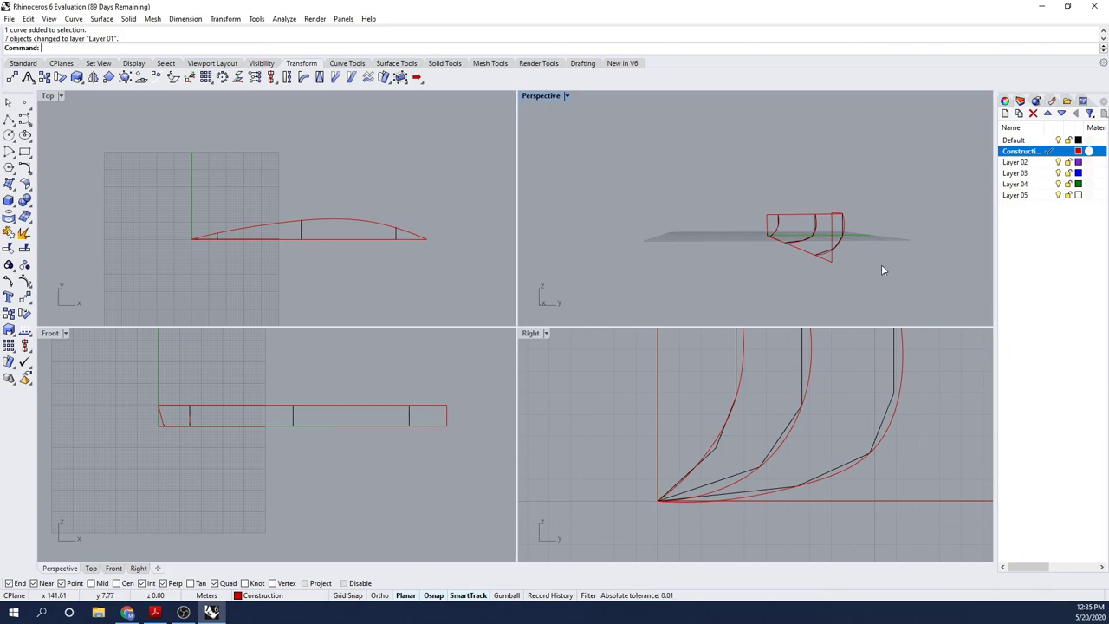
# Bring up the available curve edit tools for the hull curves
pyautogui.moveTo(881, 262); pyautogui.dragTo(868, 264, button='right')
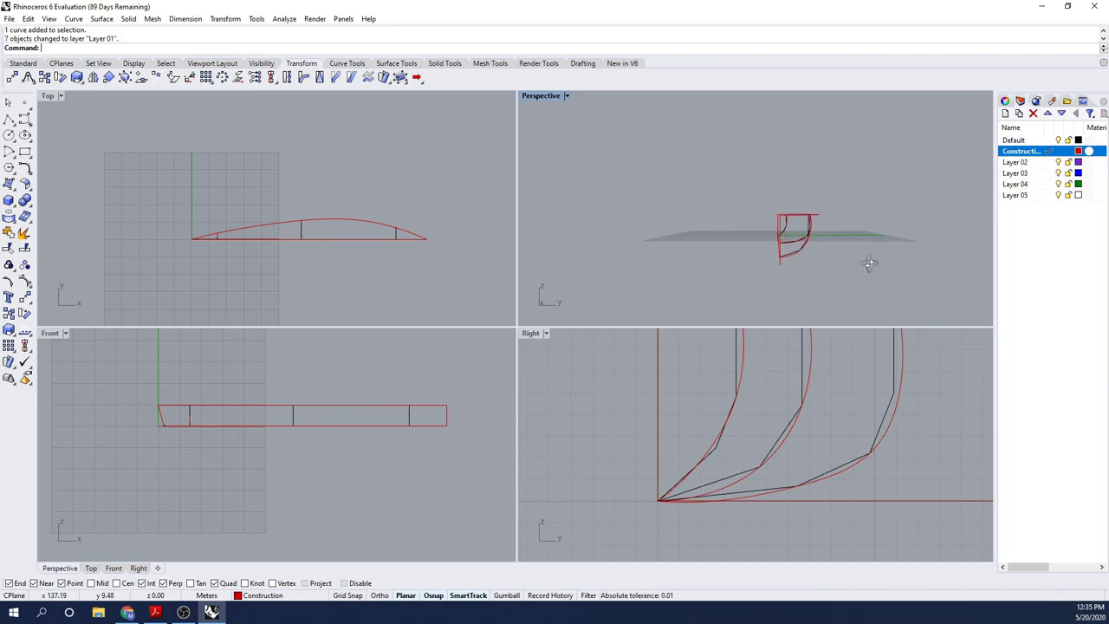
pyautogui.click(73, 20)
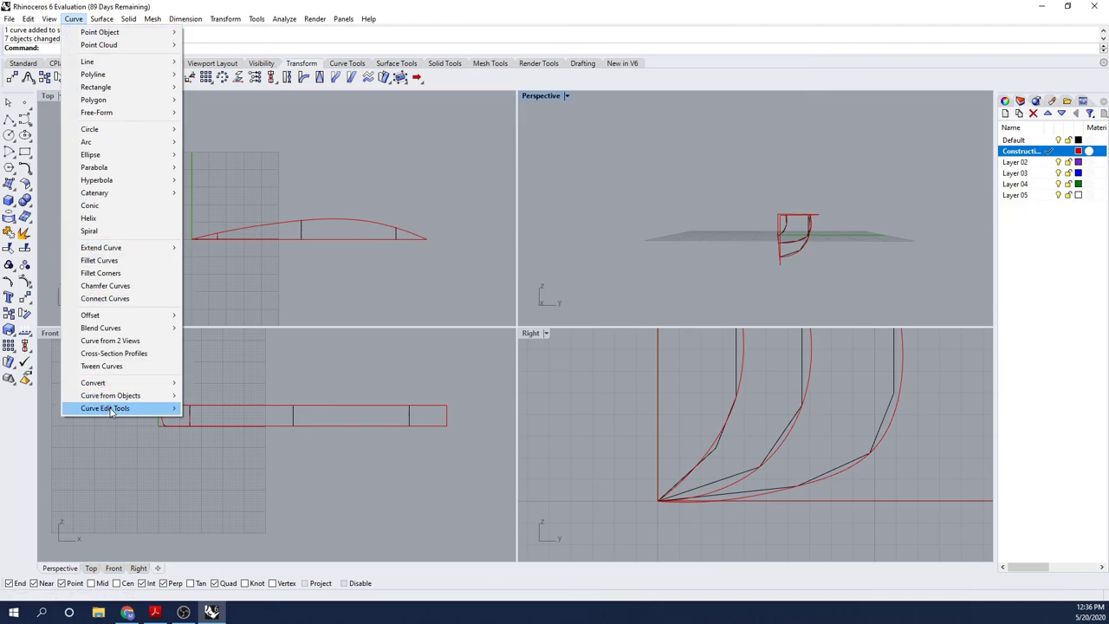
pyautogui.moveTo(111, 412)
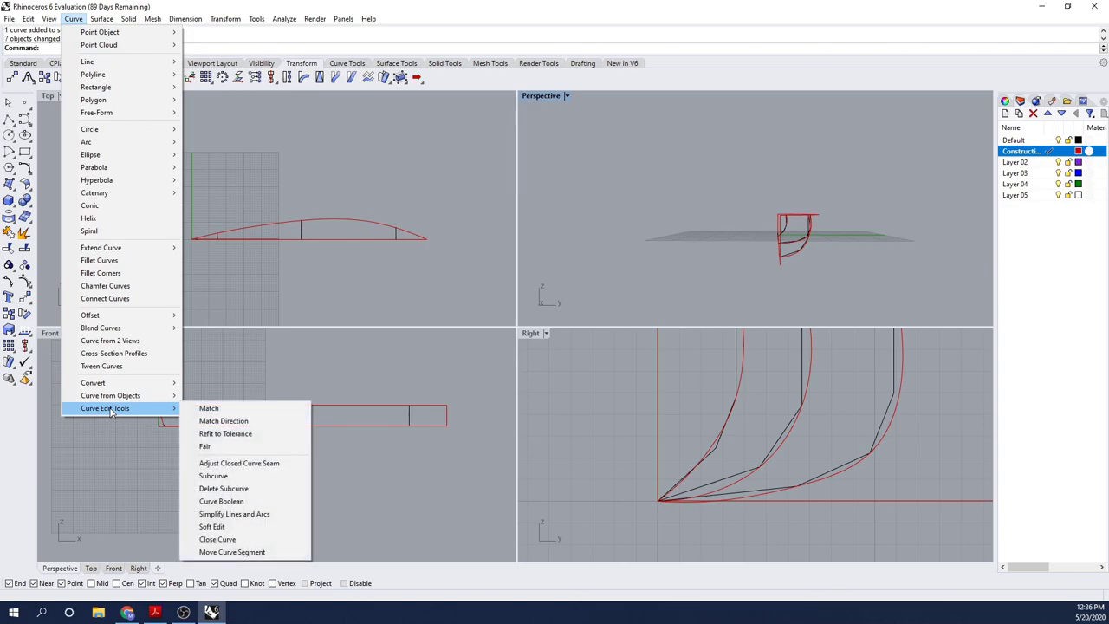